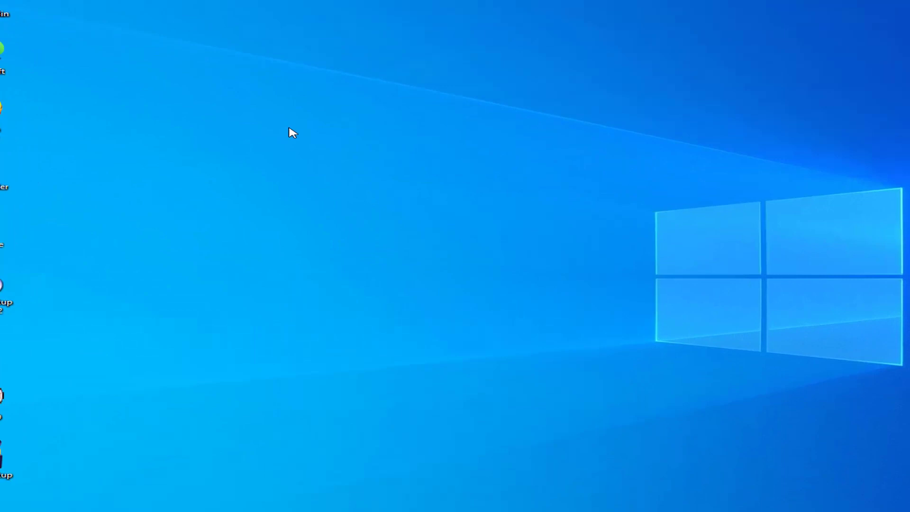
# Open the desktop personalization settings in a maximized window and set the background type to Slideshow
pyautogui.click(344, 248)
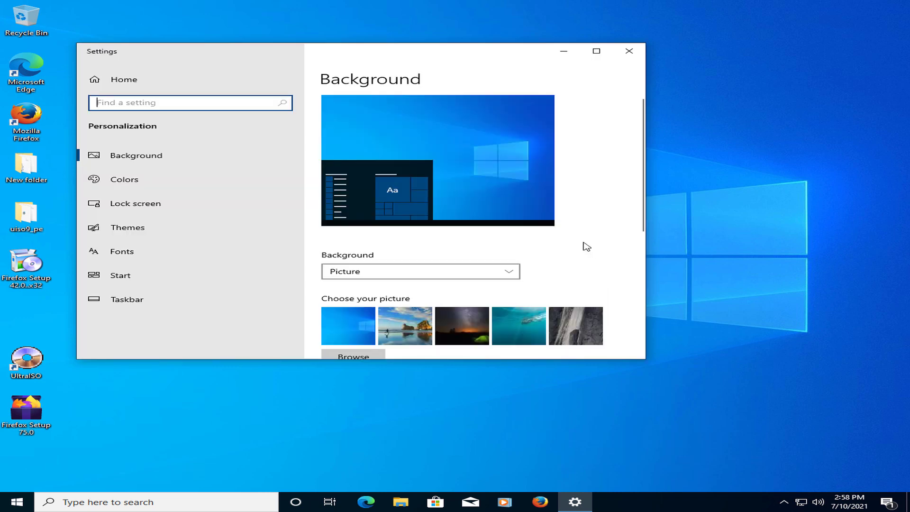
pyautogui.click(596, 51)
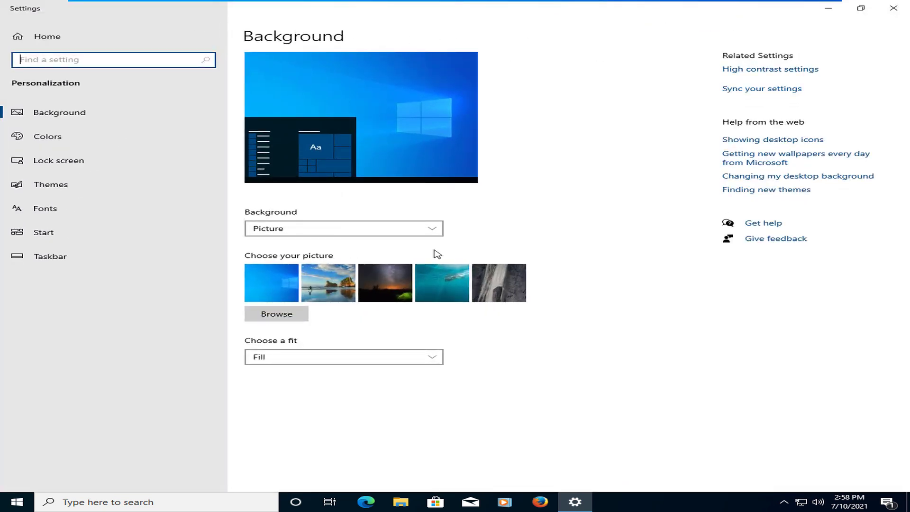
pyautogui.click(410, 230)
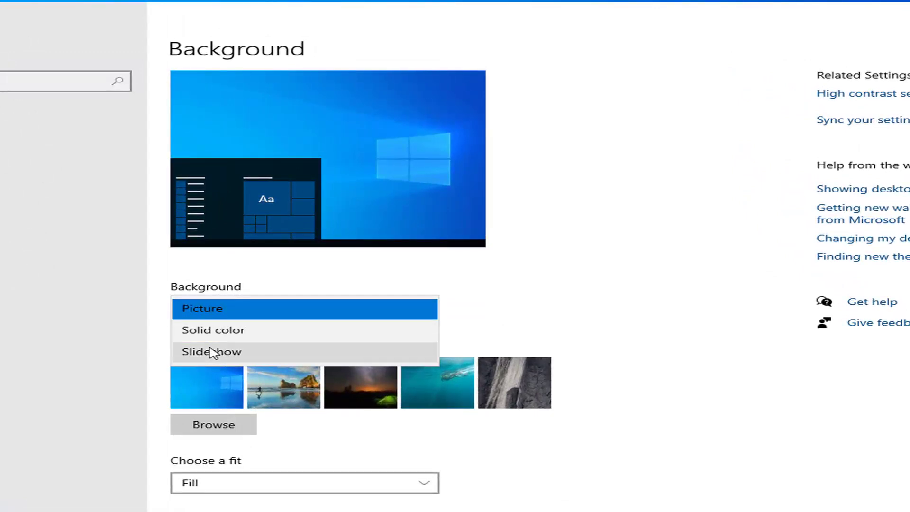
pyautogui.click(212, 353)
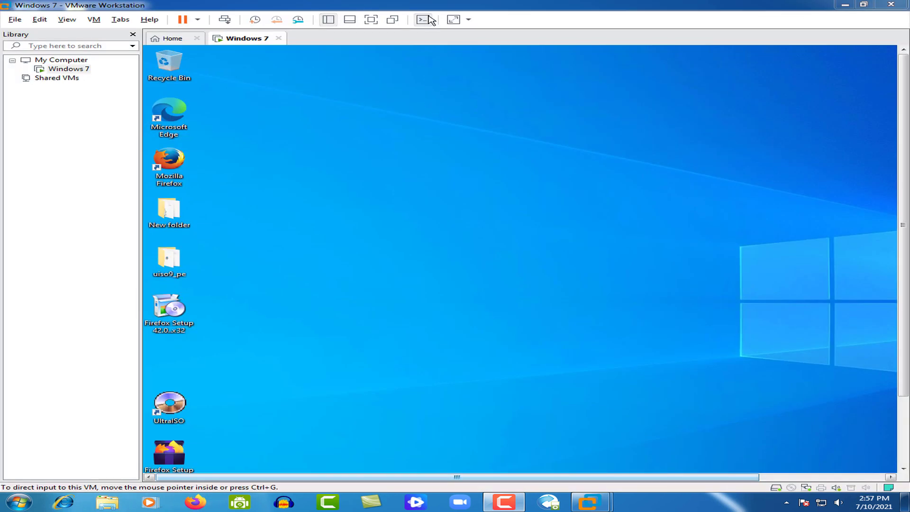
# Show the Windows 7 virtual machine in full screen and refresh its desktop
pyautogui.click(372, 20)
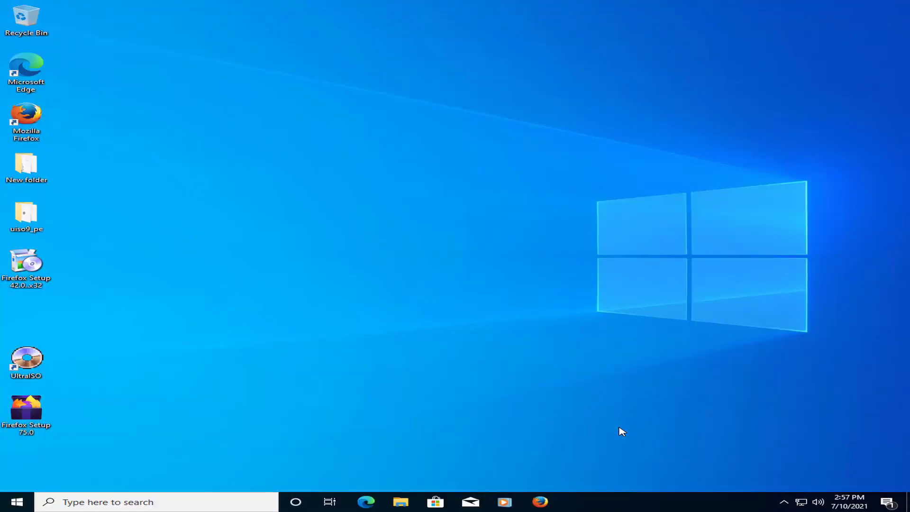
pyautogui.rightClick(242, 96)
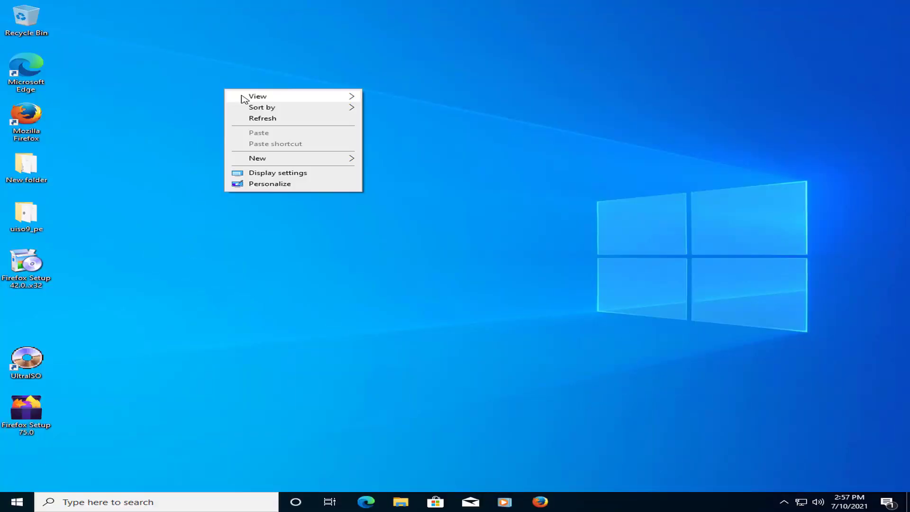
pyautogui.click(268, 119)
pyautogui.rightClick(269, 119)
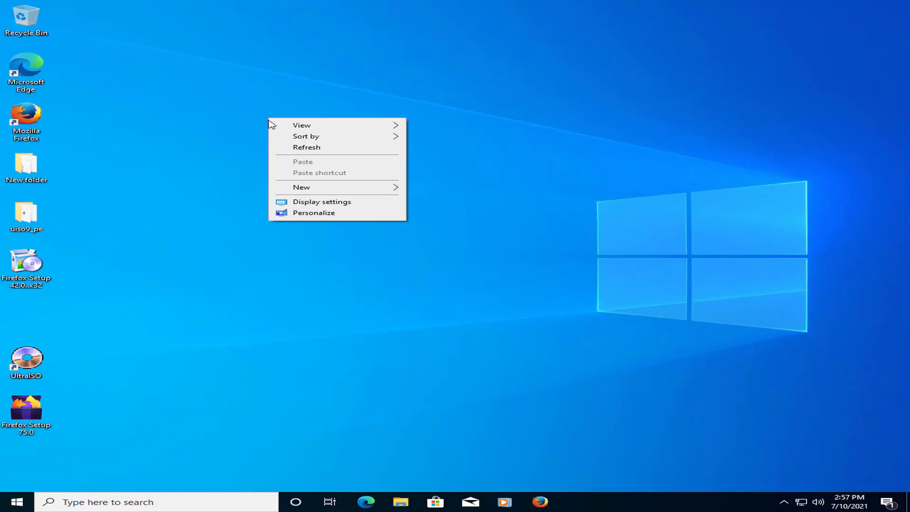
pyautogui.click(285, 147)
pyautogui.rightClick(255, 96)
pyautogui.click(284, 127)
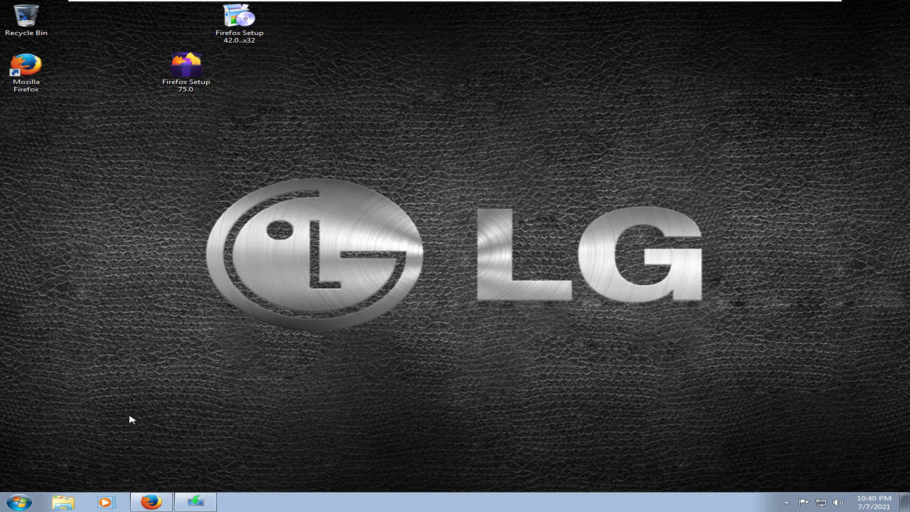
# Check the computer's processor, memory and system type in its system properties, and minimize the window
pyautogui.click(19, 502)
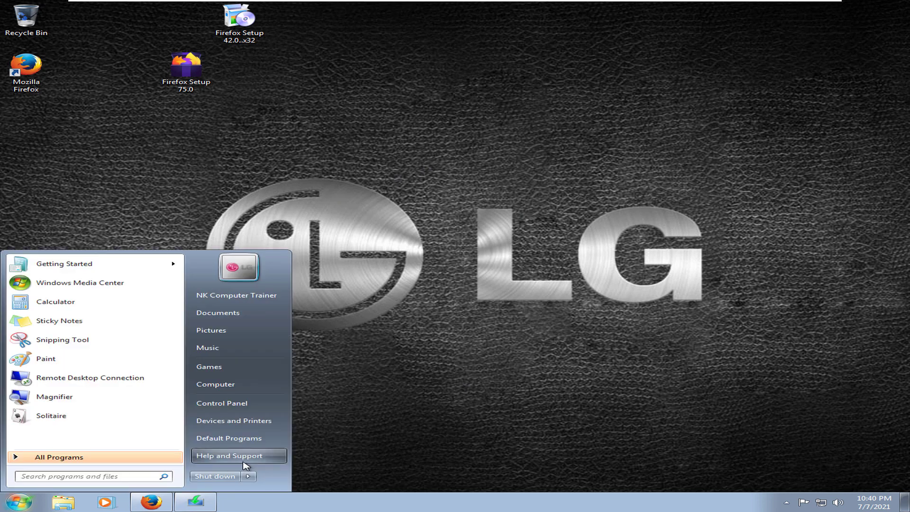
pyautogui.rightClick(219, 390)
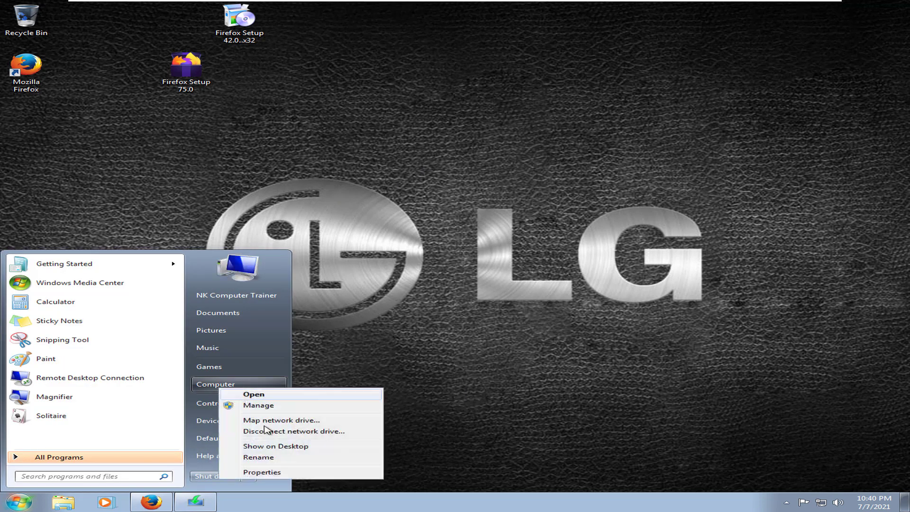
pyautogui.click(260, 471)
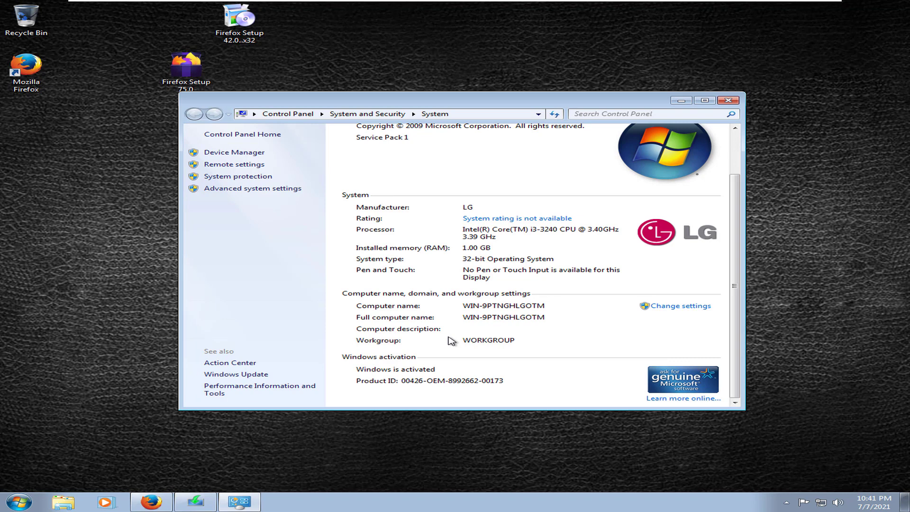
pyautogui.click(681, 101)
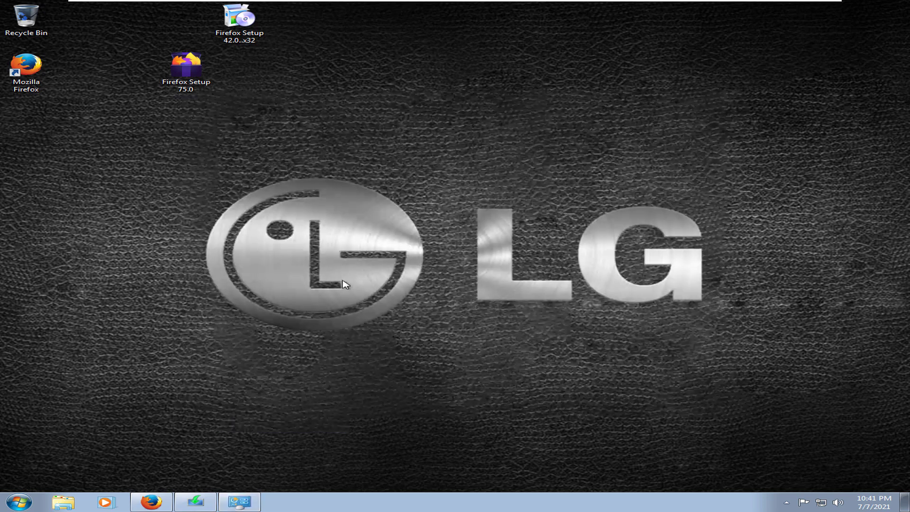
# Download the Windows 10 media creation tool in Firefox and try to run MediaCreationTool21H1.exe with administrator permission
pyautogui.click(151, 502)
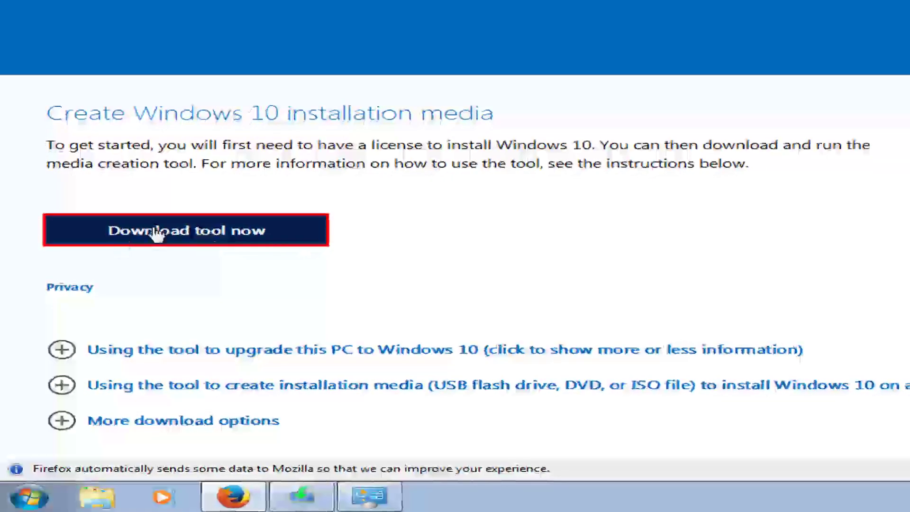
pyautogui.click(157, 233)
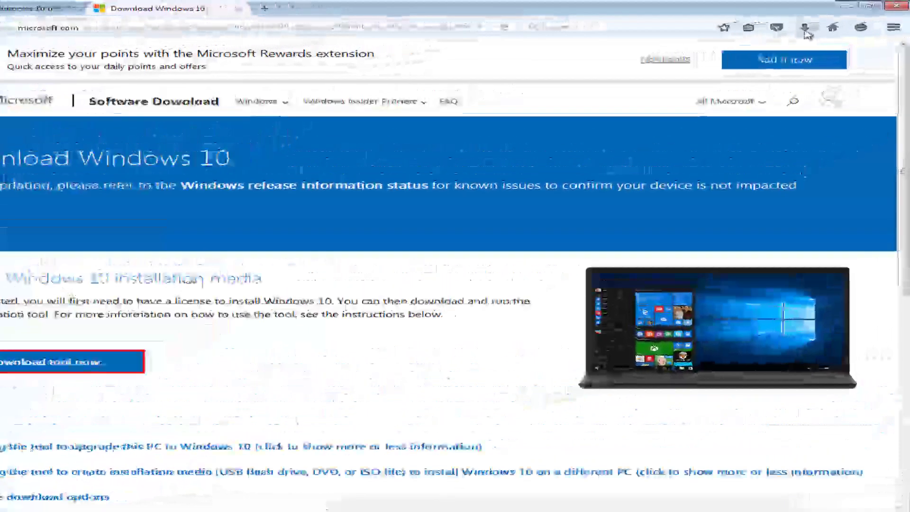
pyautogui.click(806, 30)
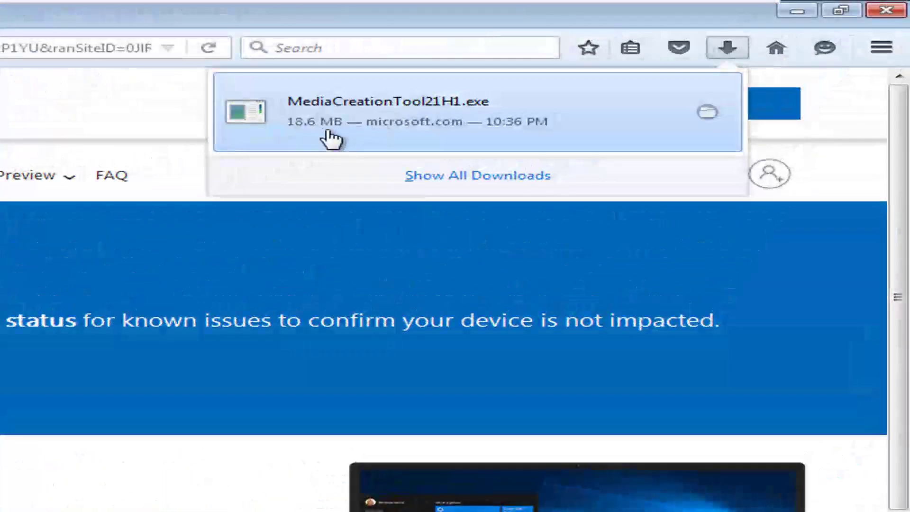
pyautogui.click(332, 138)
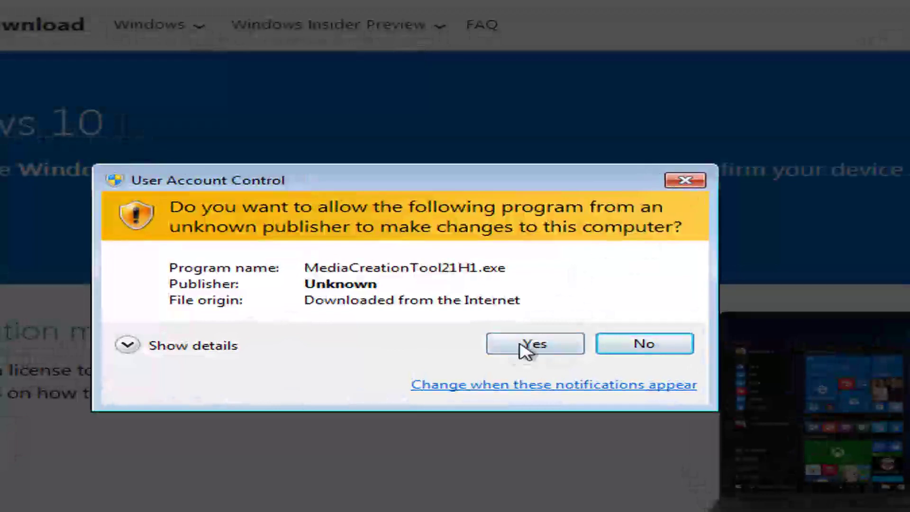
pyautogui.click(525, 341)
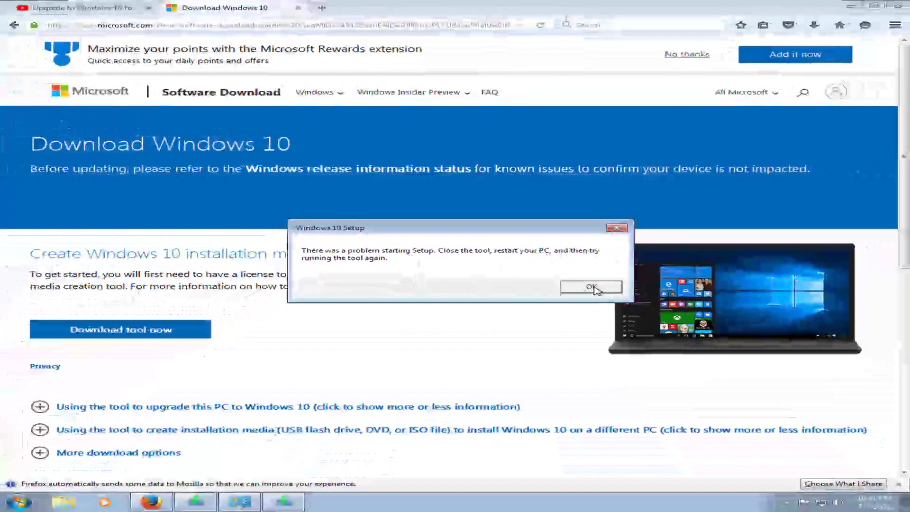
pyautogui.click(658, 395)
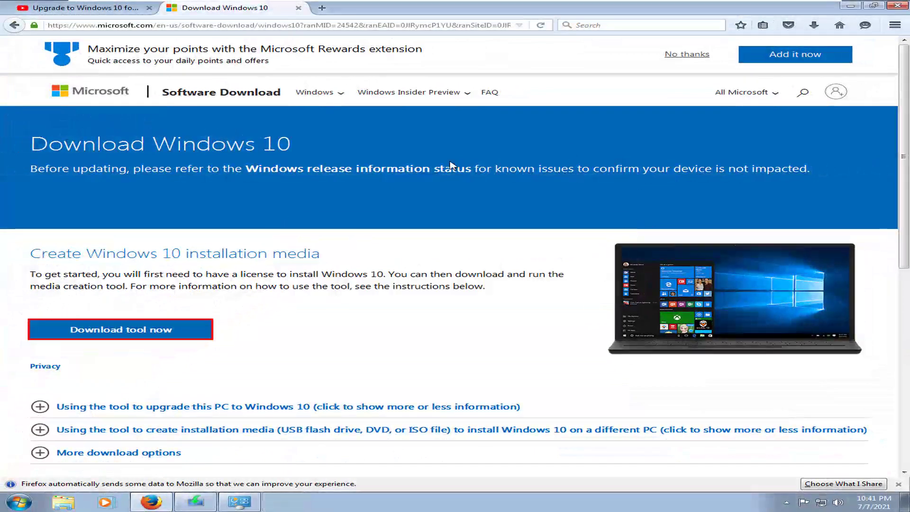
# Switch to Windows 10 Setup, accept the license terms and choose to create installation media for another PC
pyautogui.click(195, 501)
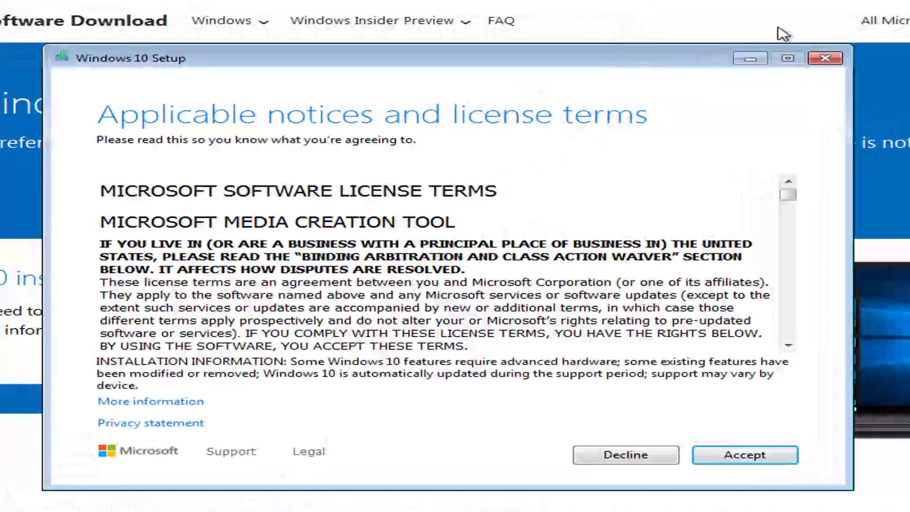
pyautogui.click(714, 451)
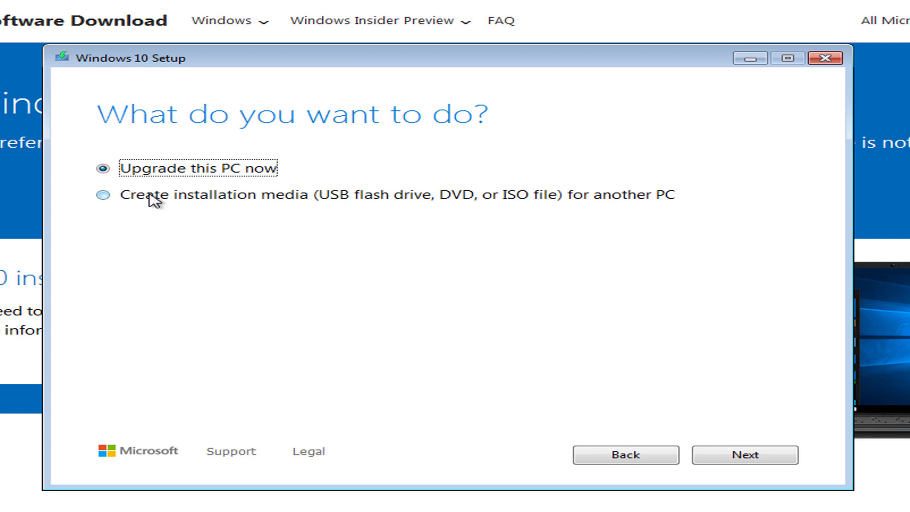
pyautogui.click(111, 197)
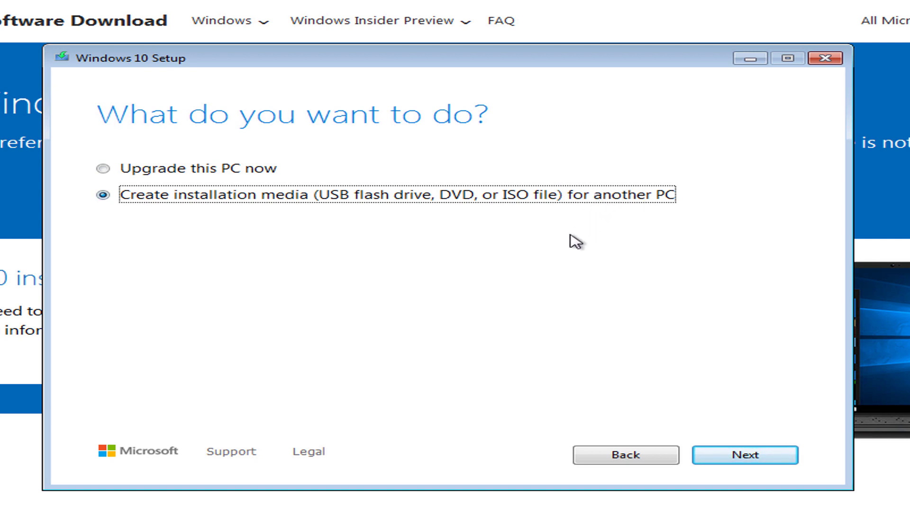
pyautogui.click(751, 456)
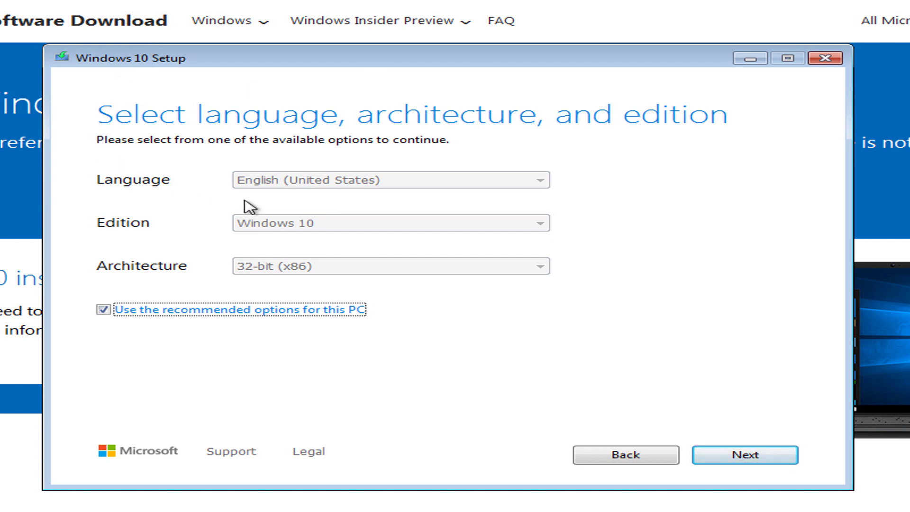
pyautogui.click(142, 310)
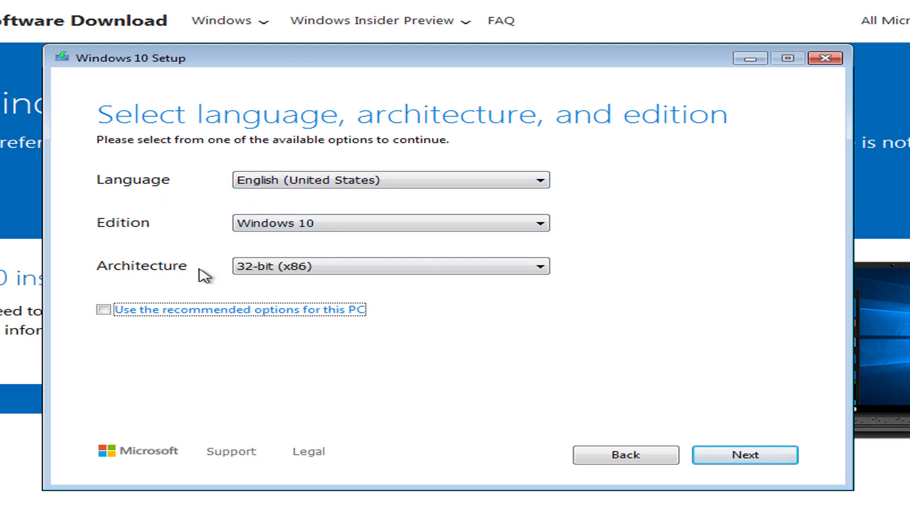
pyautogui.click(198, 314)
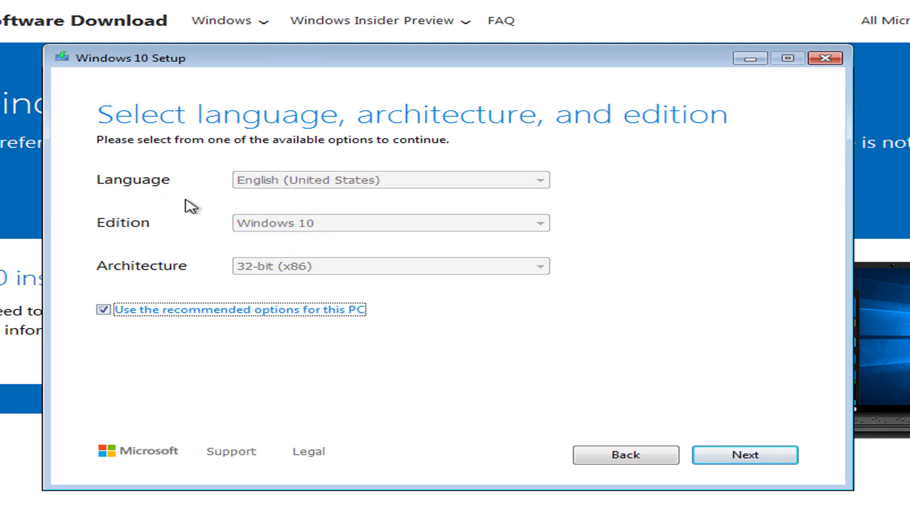
pyautogui.click(751, 458)
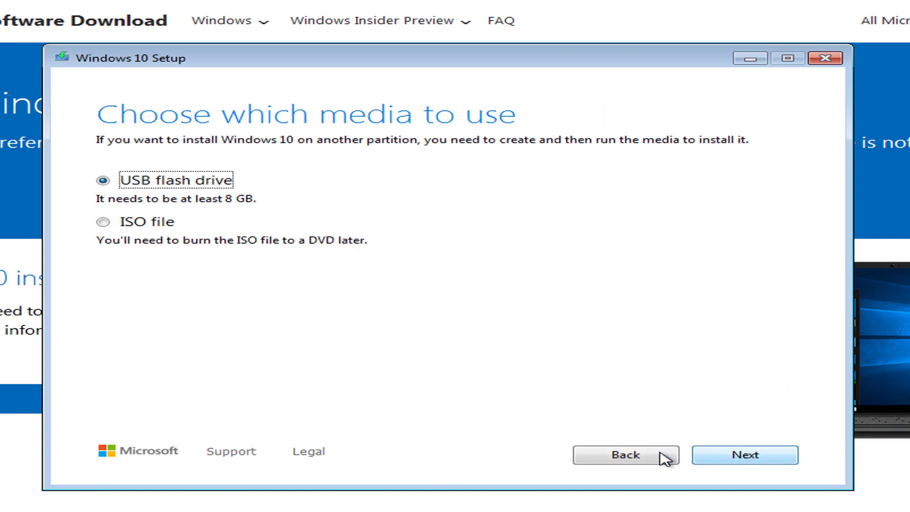
pyautogui.click(635, 454)
# Turn off the recommended options for this PC and set the architecture to Both, keeping English (United States) as the language
pyautogui.click(139, 313)
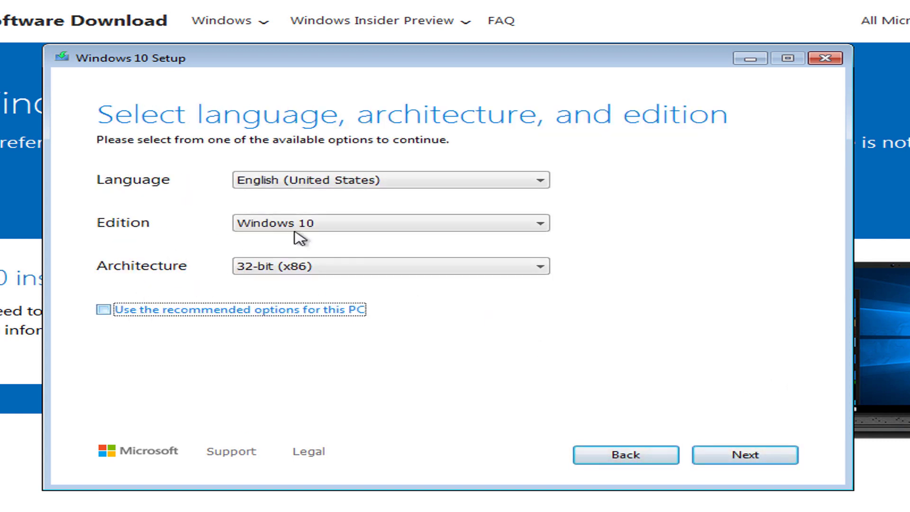
pyautogui.click(331, 181)
pyautogui.click(331, 195)
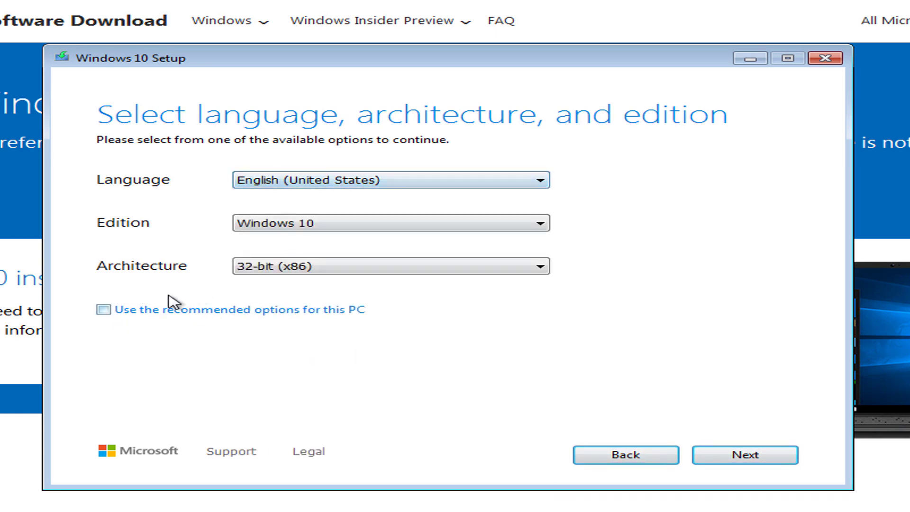
pyautogui.click(327, 269)
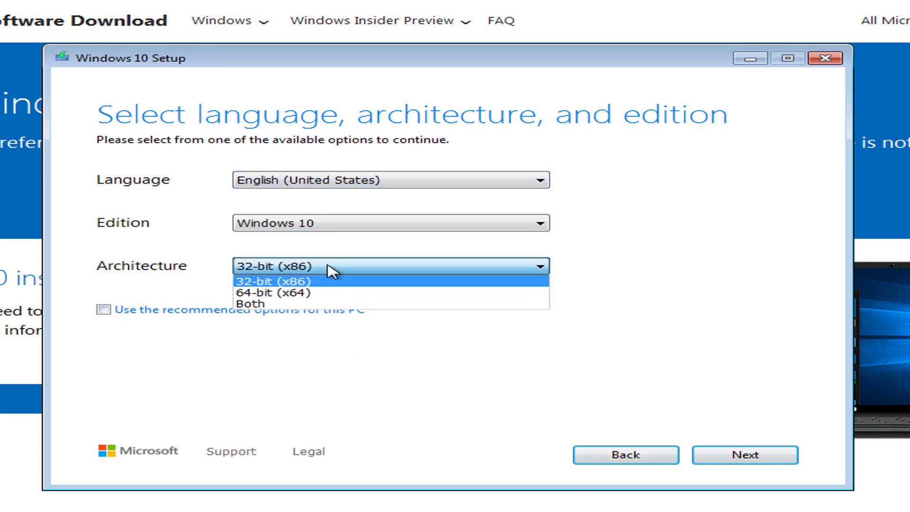
pyautogui.click(327, 269)
pyautogui.click(322, 183)
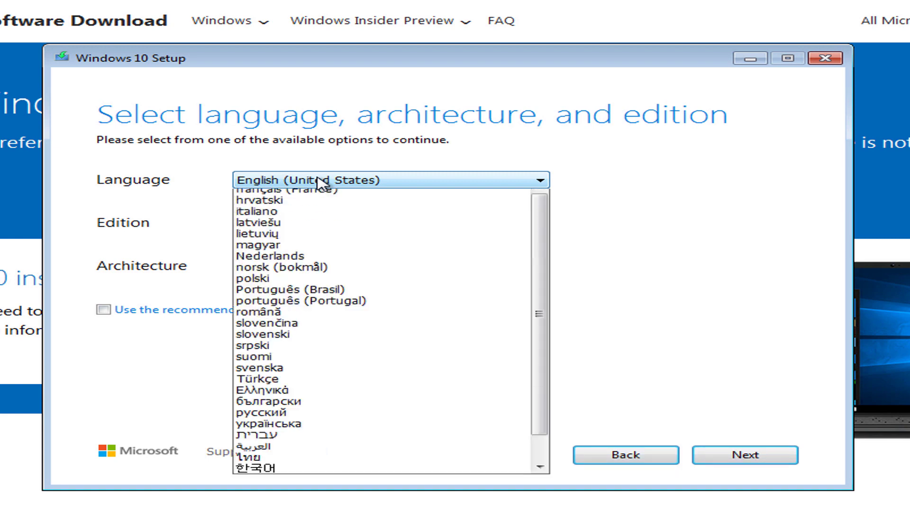
pyautogui.click(315, 180)
pyautogui.click(298, 264)
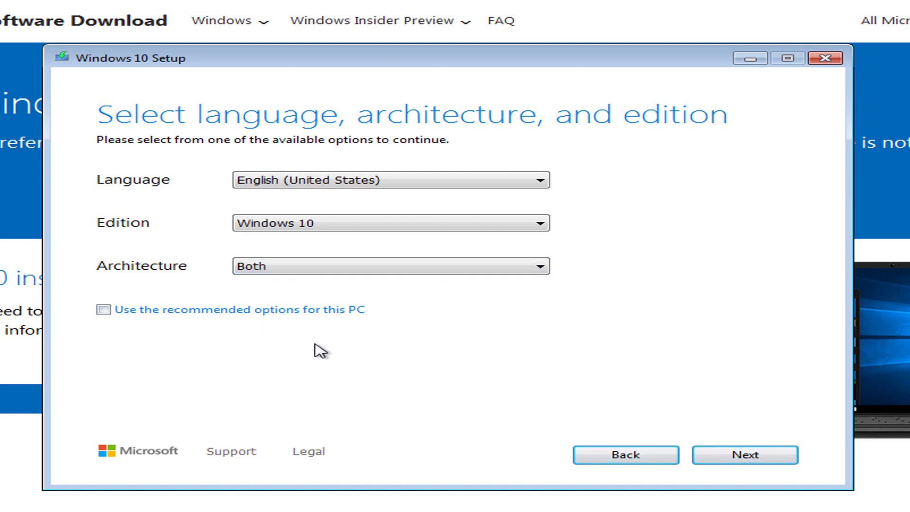
pyautogui.click(277, 267)
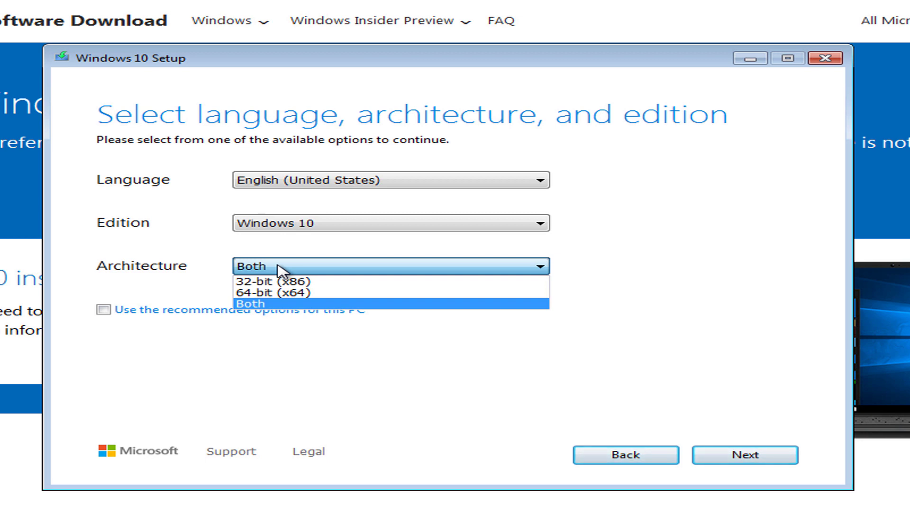
pyautogui.click(278, 304)
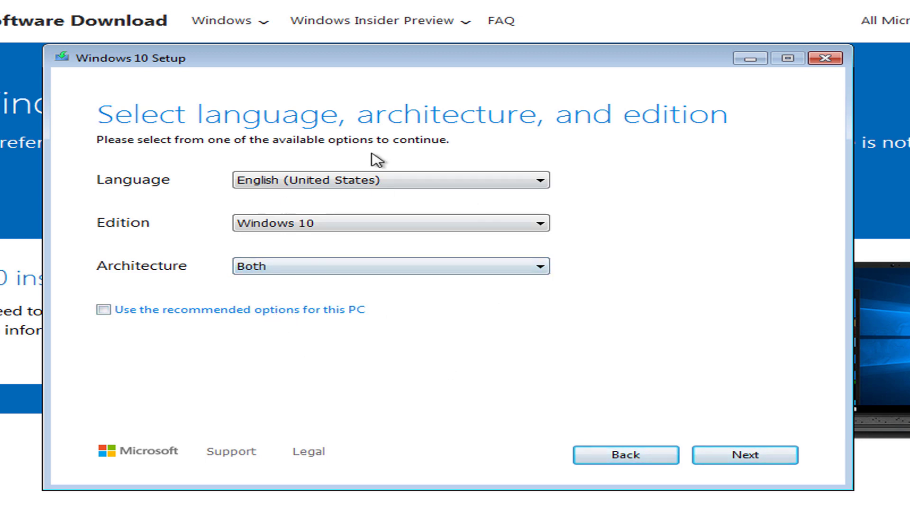
# Look through the languages available for the installation media
pyautogui.click(257, 186)
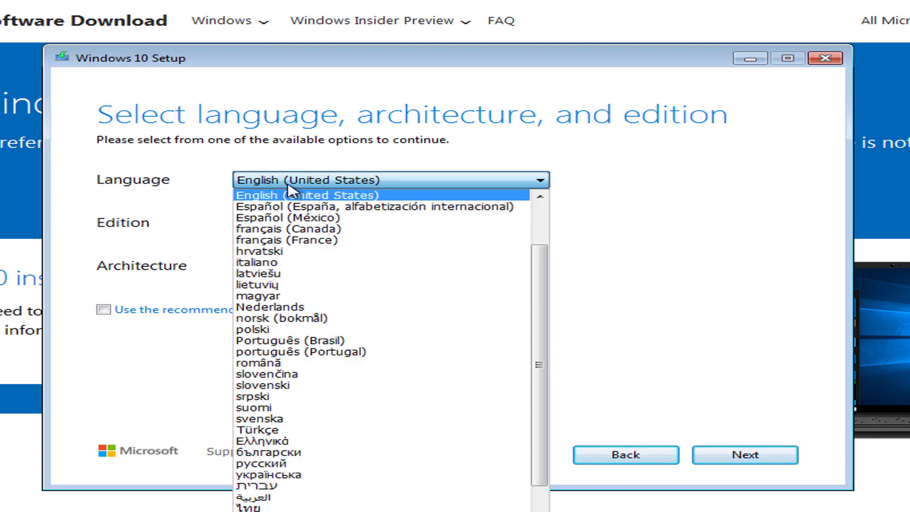
pyautogui.scroll(2, 341, 338)
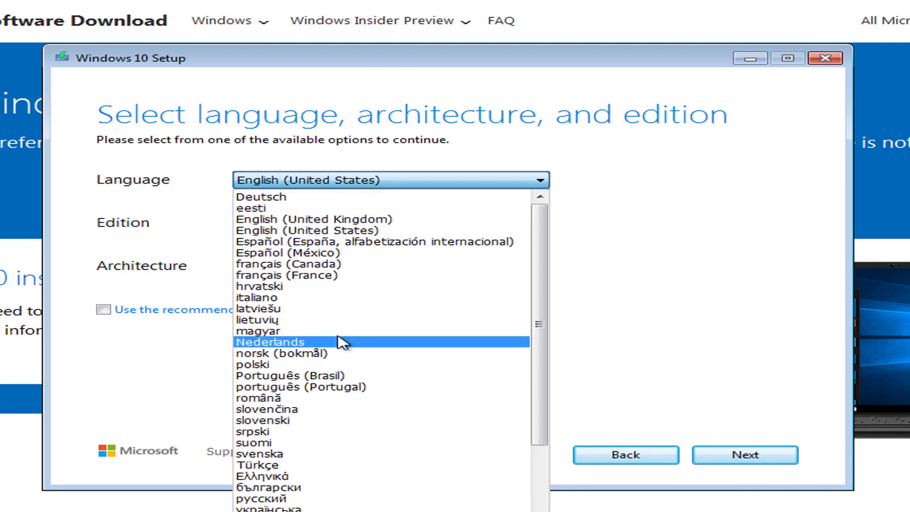
pyautogui.click(322, 184)
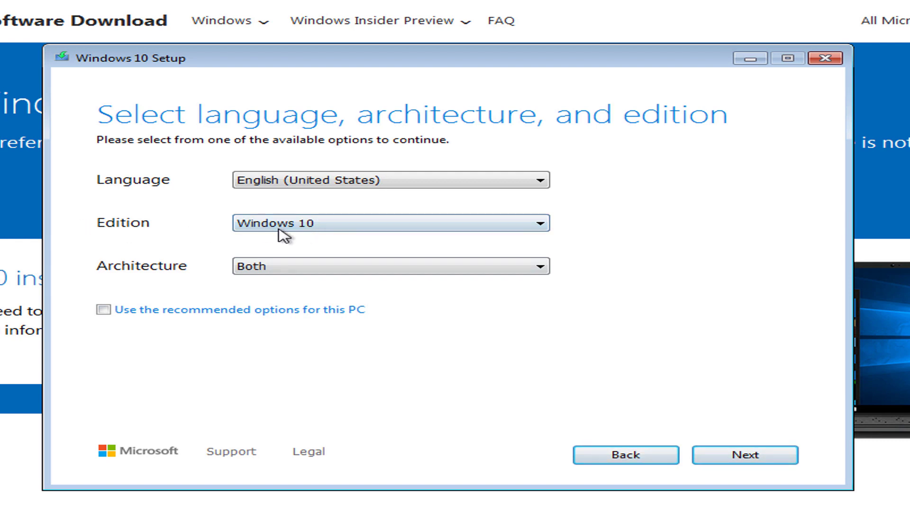
# Keep Windows 10 as the edition, choose ISO file as the media to use and continue to the save location
pyautogui.click(347, 228)
pyautogui.click(348, 229)
pyautogui.click(734, 462)
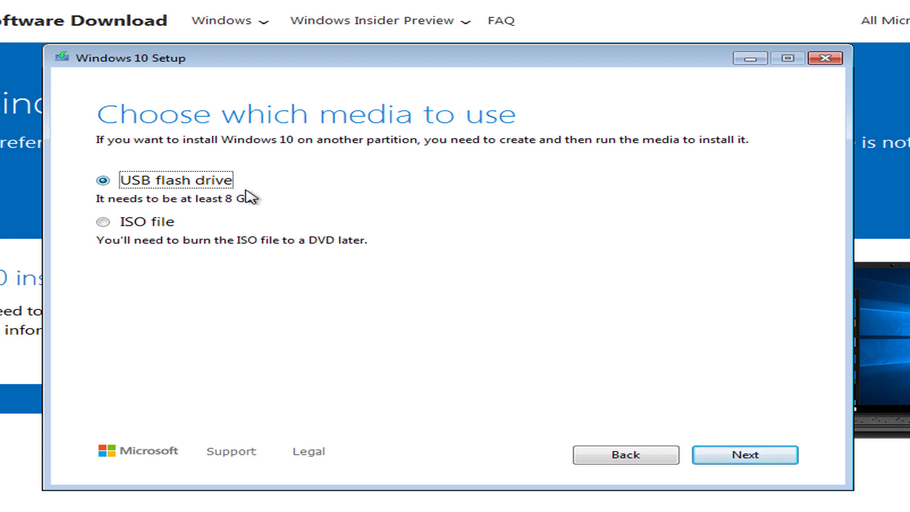
pyautogui.click(104, 222)
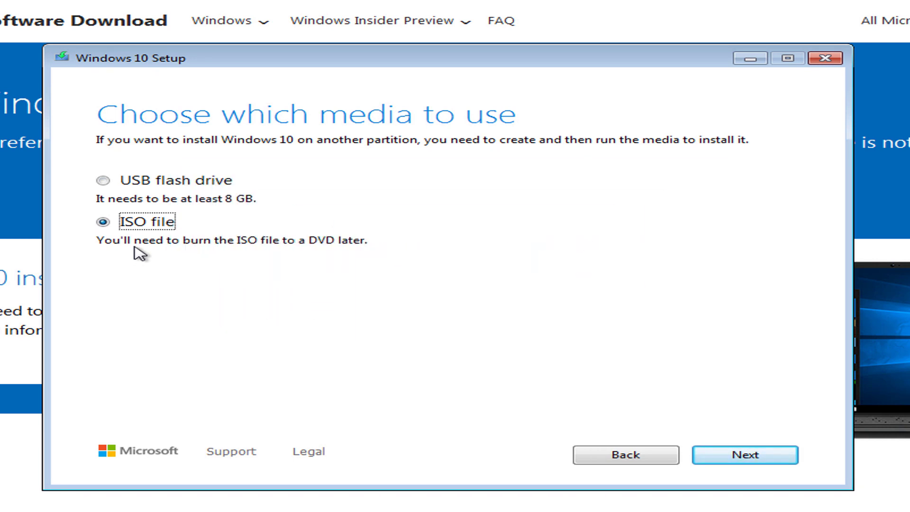
pyautogui.click(149, 182)
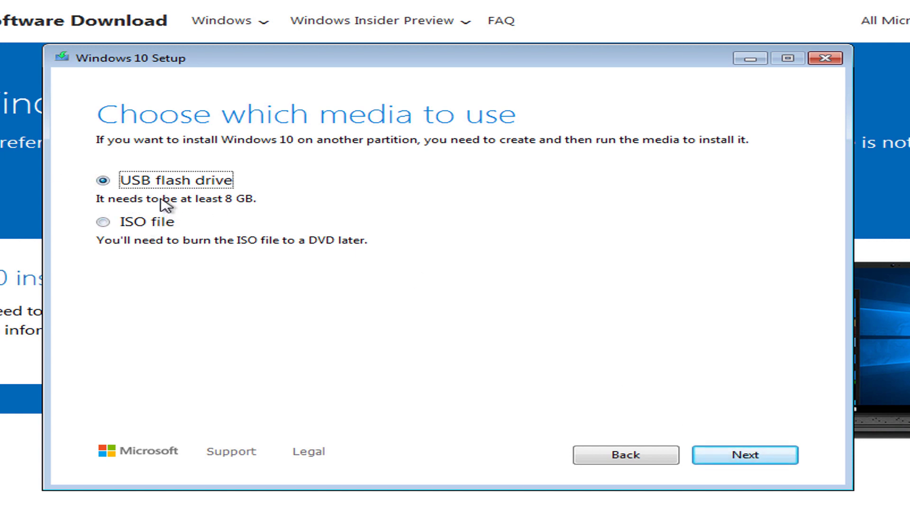
pyautogui.click(149, 223)
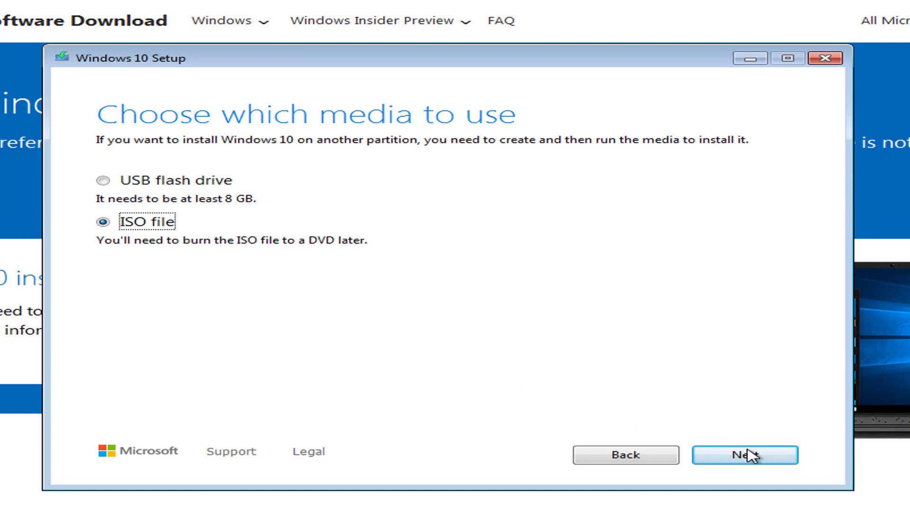
pyautogui.click(775, 462)
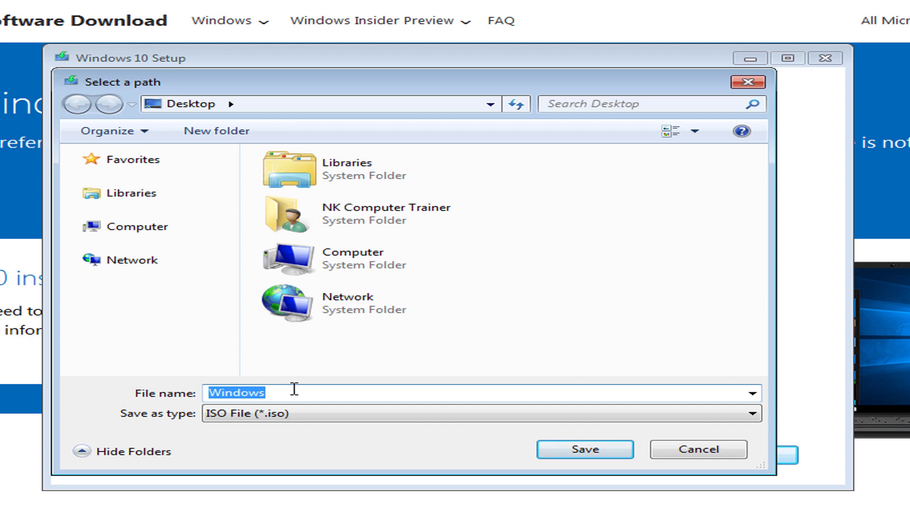
# Save the ISO file as Windows Upgrade ISO in a new folder on the desktop and finish Windows 10 Setup
pyautogui.click(295, 388)
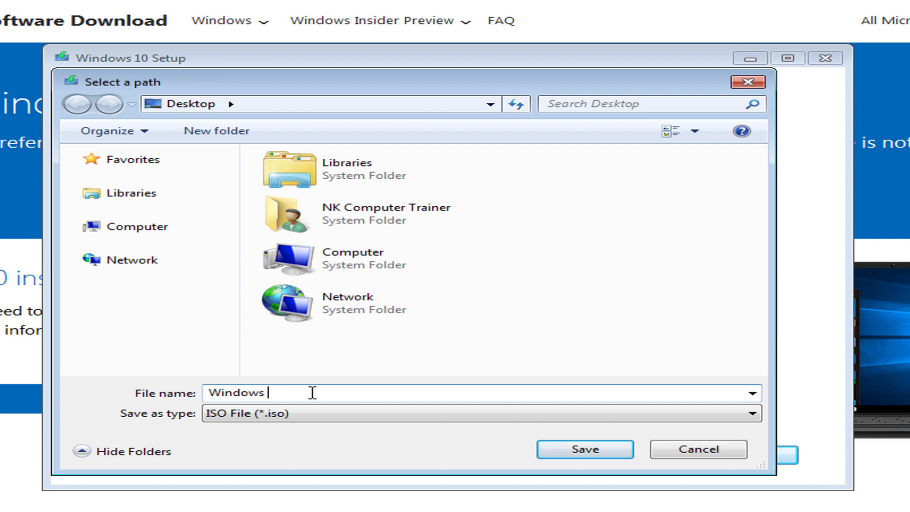
pyautogui.write('Upgrade ISO')
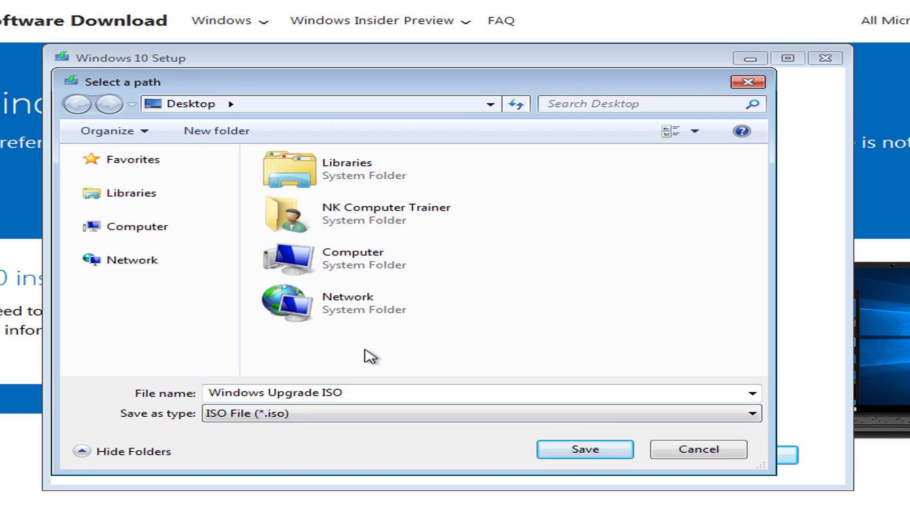
pyautogui.hotkey('ctrl', 'shift', 'n')
pyautogui.click(673, 326)
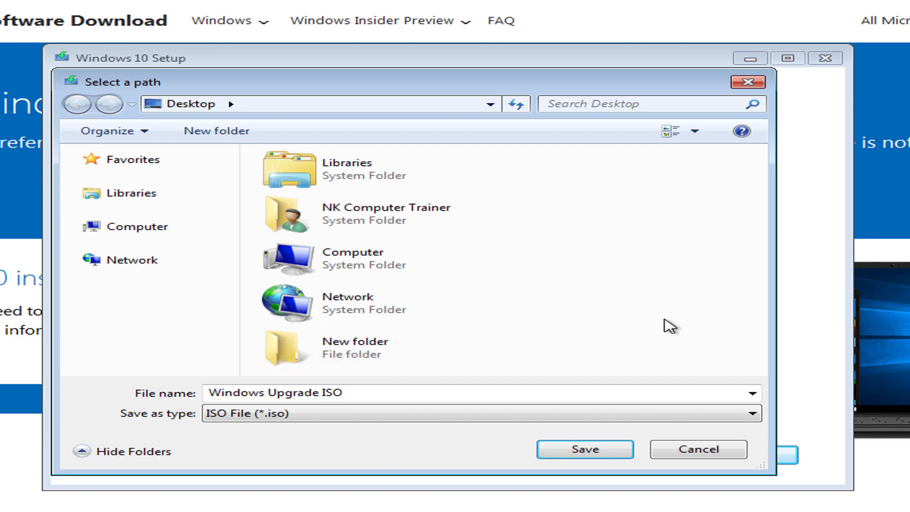
pyautogui.doubleClick(359, 356)
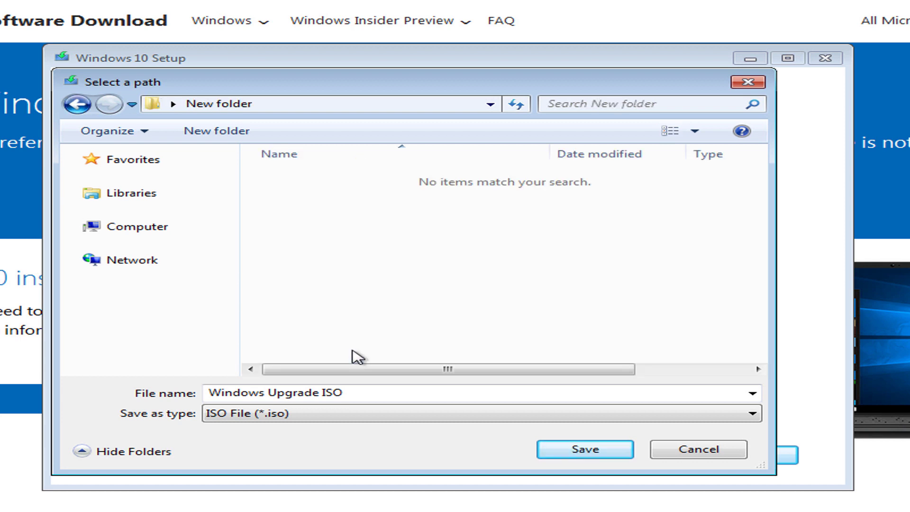
pyautogui.click(573, 453)
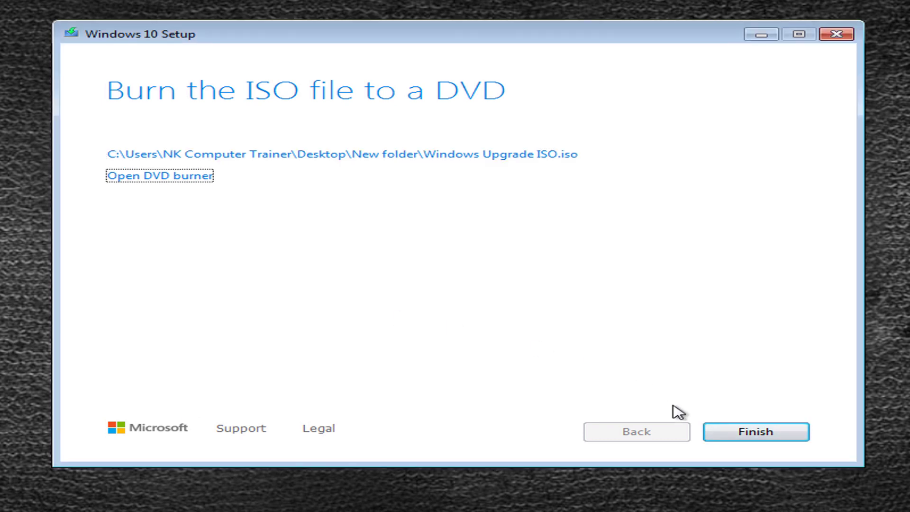
pyautogui.click(723, 434)
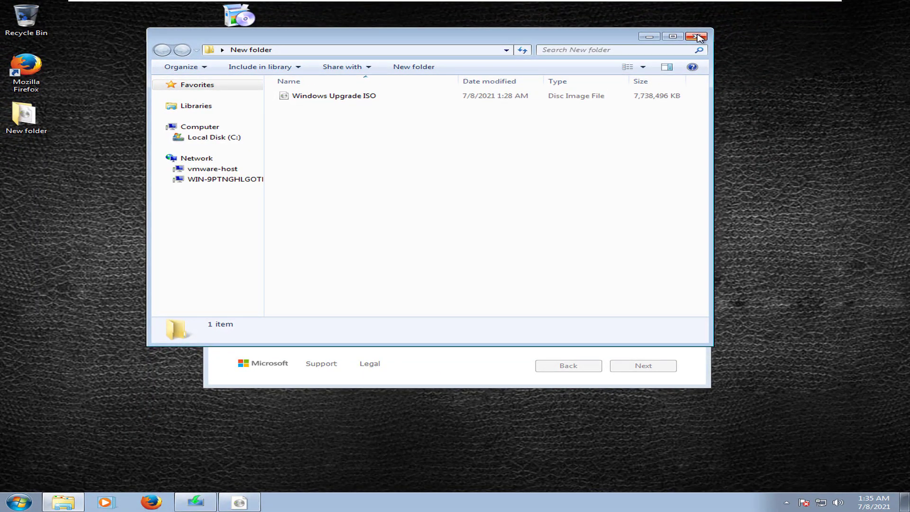
pyautogui.click(695, 36)
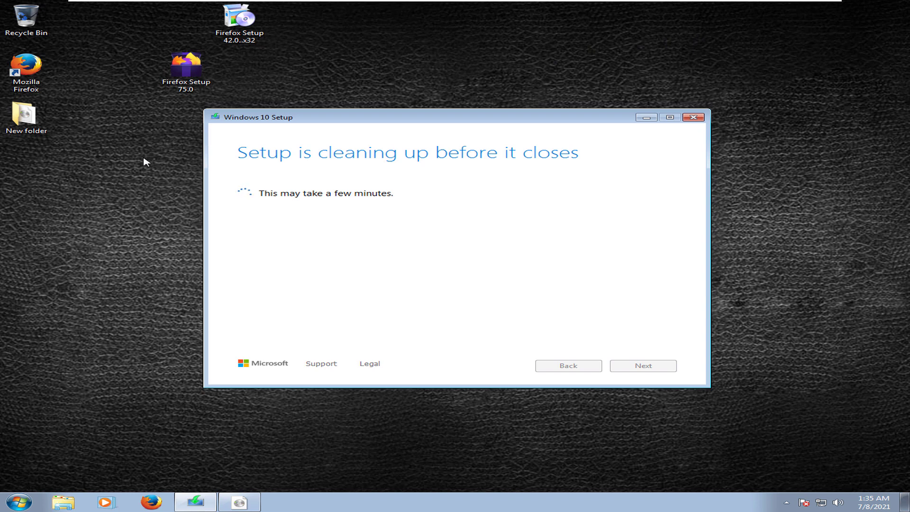
pyautogui.rightClick(71, 133)
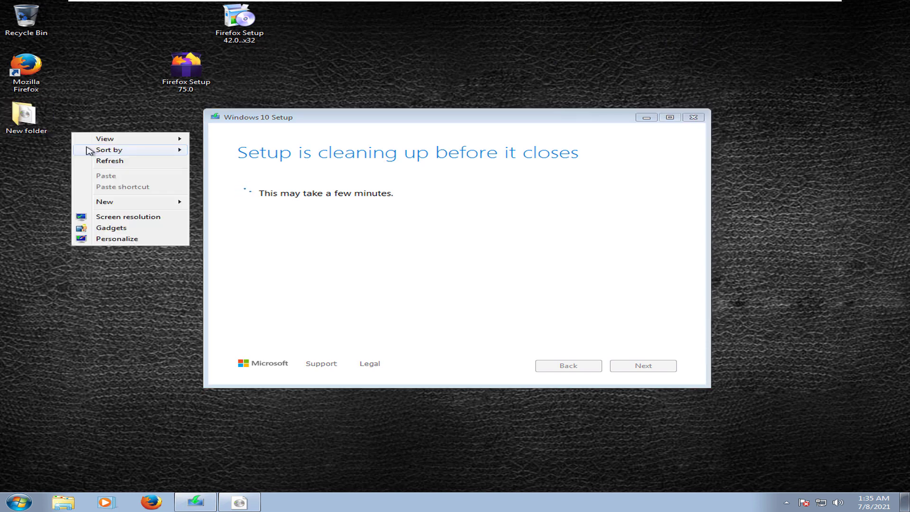
pyautogui.click(102, 162)
pyautogui.rightClick(95, 134)
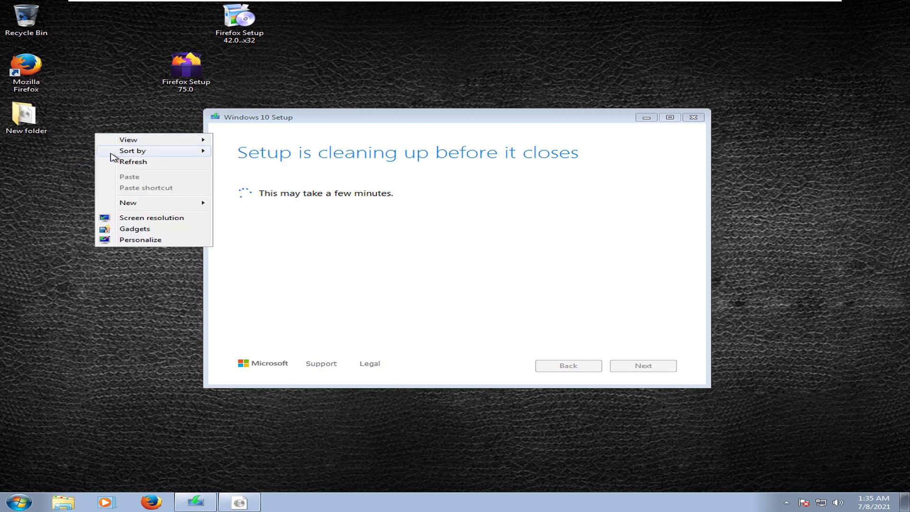
pyautogui.click(114, 162)
pyautogui.rightClick(86, 127)
pyautogui.click(105, 156)
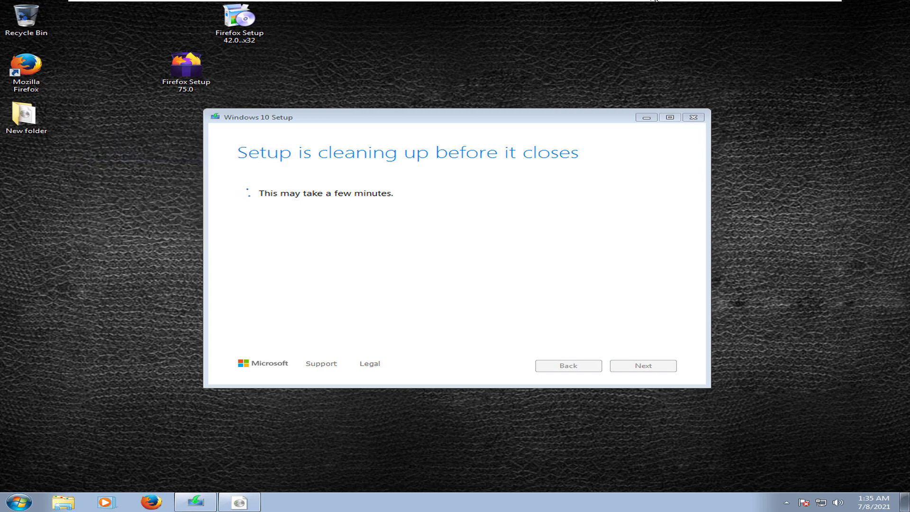
# Take the Windows 7 virtual machine out of full screen and open Computer on the host PC
pyautogui.moveTo(764, 8)
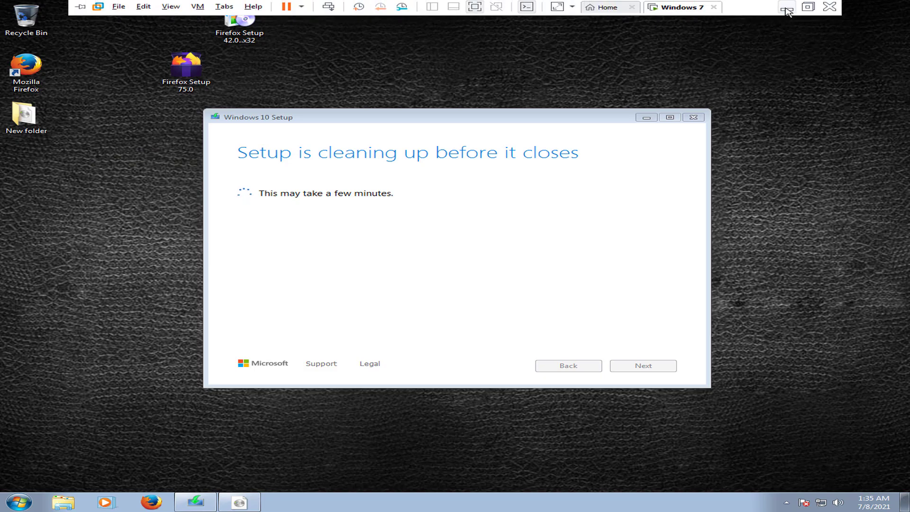
pyautogui.click(803, 8)
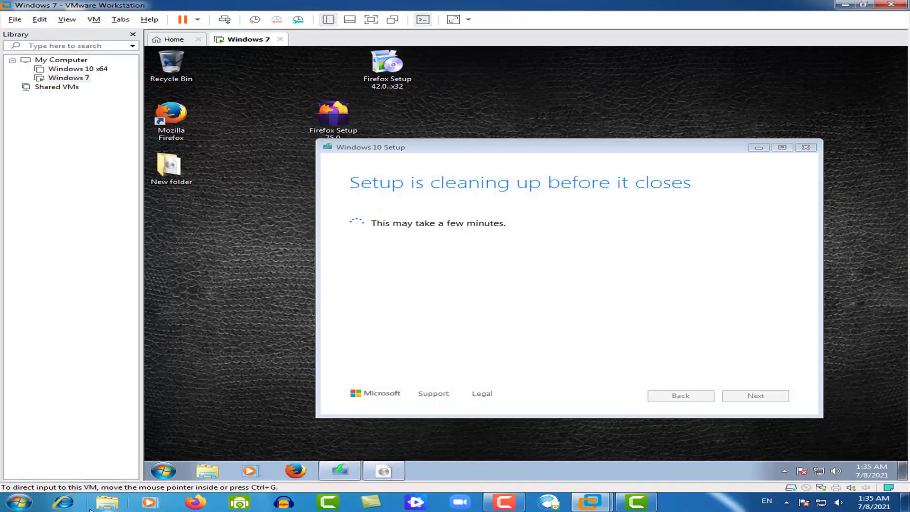
pyautogui.click(21, 501)
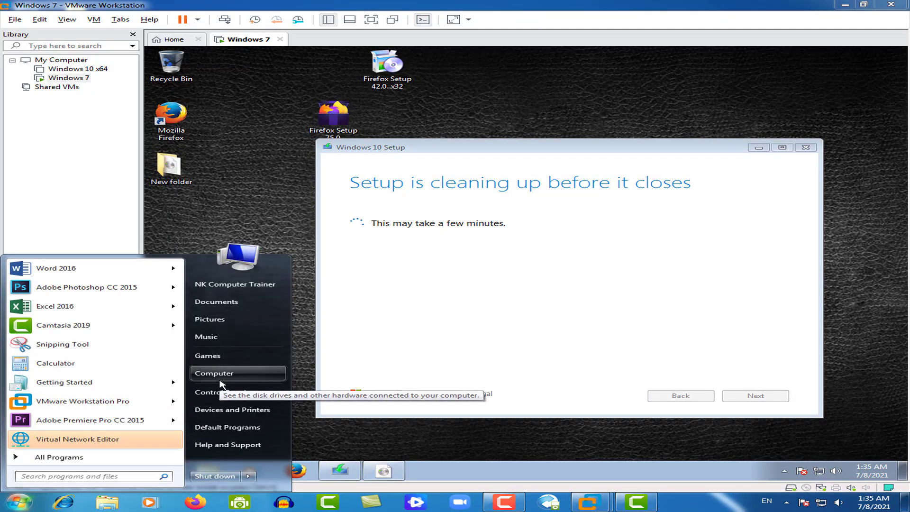
pyautogui.press('Escape')
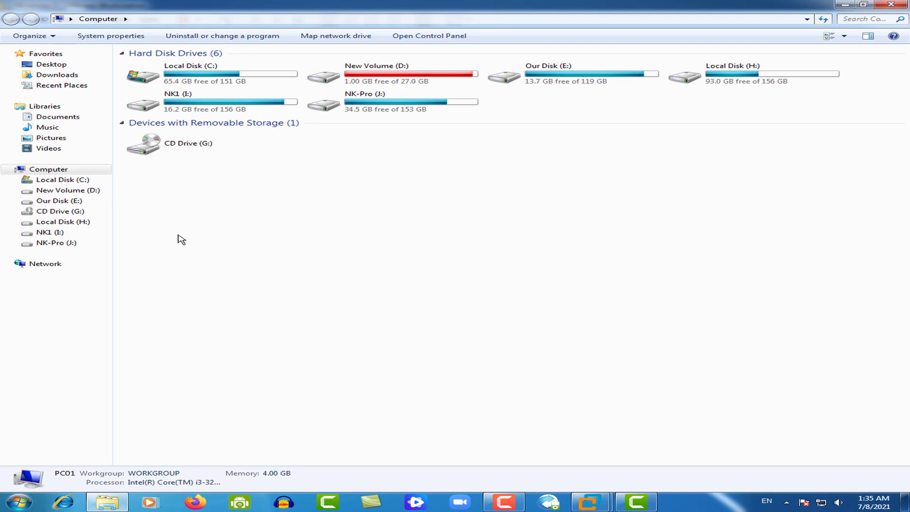
pyautogui.click(76, 194)
pyautogui.click(76, 201)
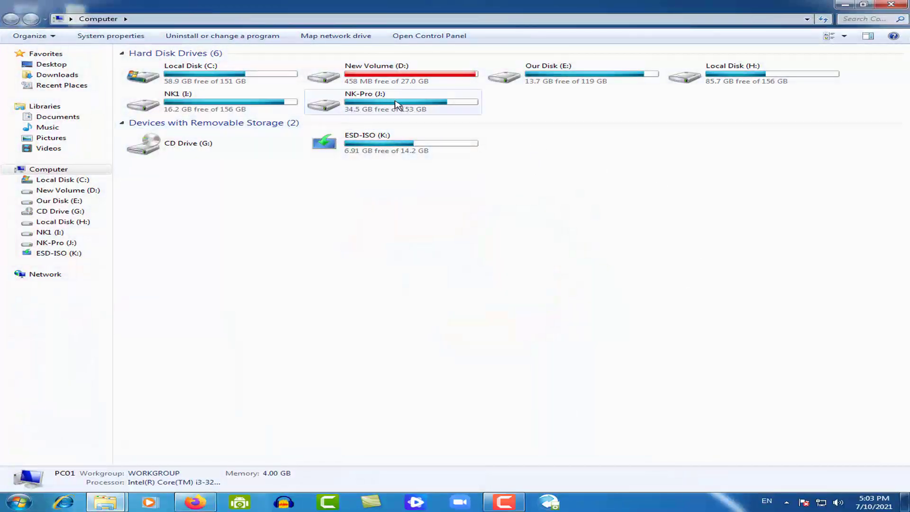
# Browse the host's drives and open New folder inside Win10UP on Local Disk (H:)
pyautogui.doubleClick(544, 80)
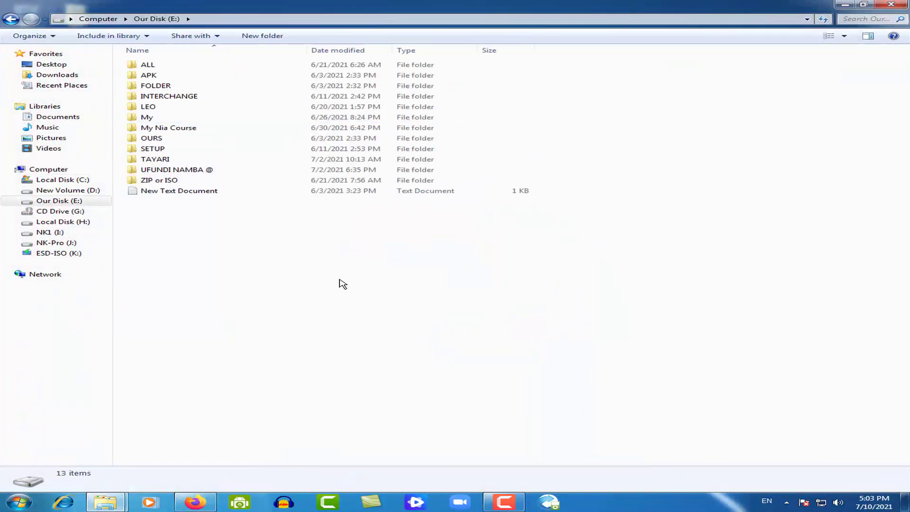
pyautogui.press('BackSpace')
pyautogui.doubleClick(700, 77)
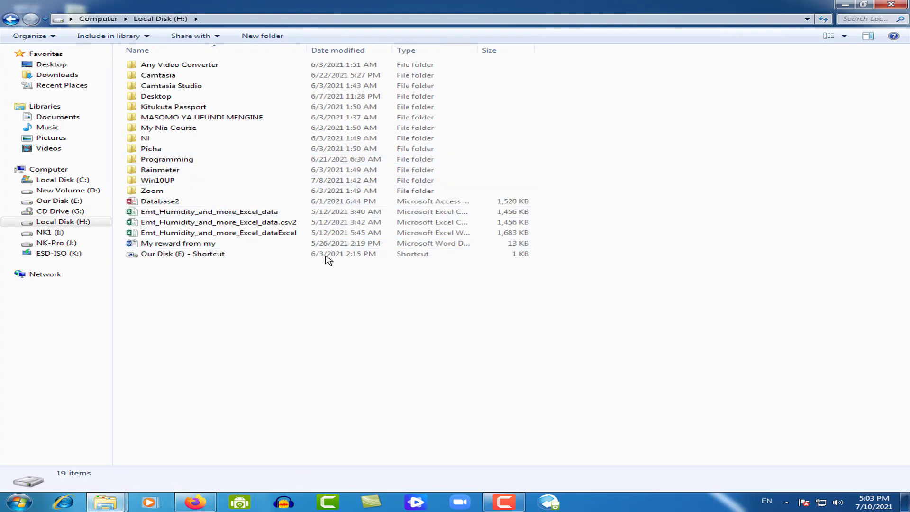
pyautogui.doubleClick(158, 180)
pyautogui.click(176, 65)
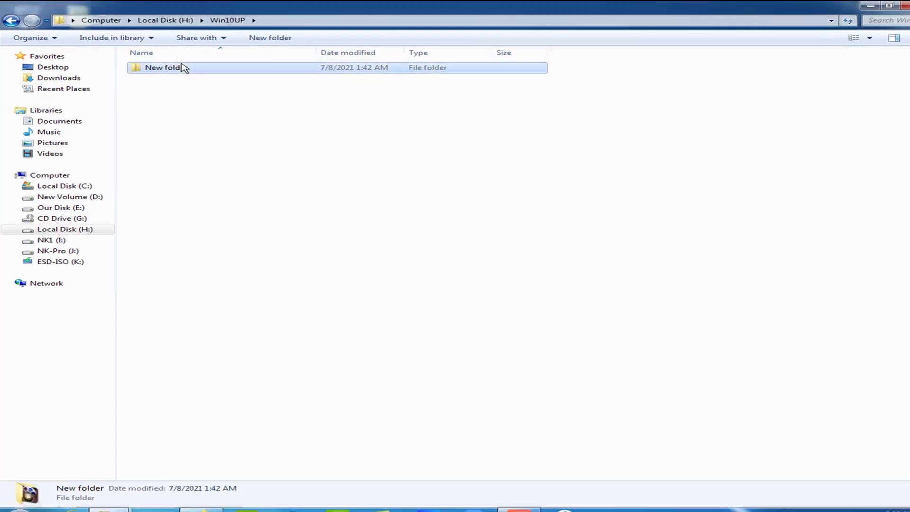
pyautogui.doubleClick(183, 68)
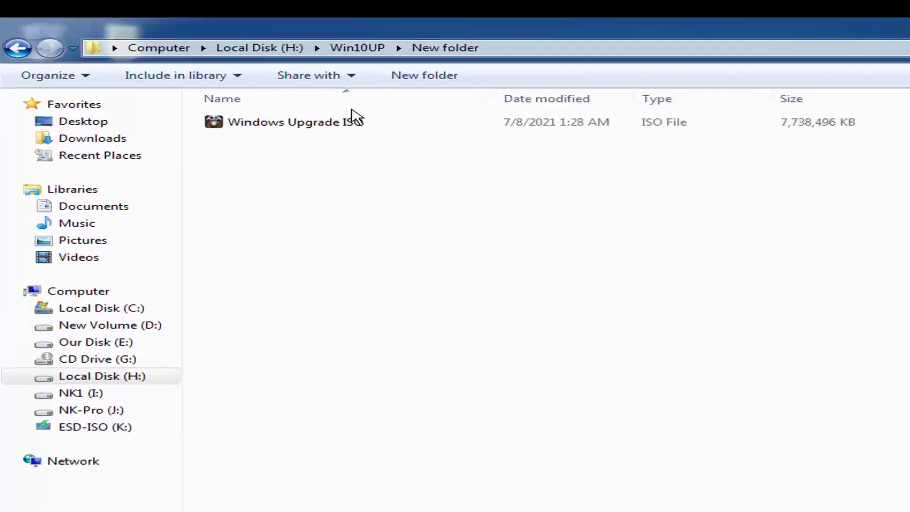
# Check the type and size of Windows Upgrade ISO in its file properties
pyautogui.click(196, 72)
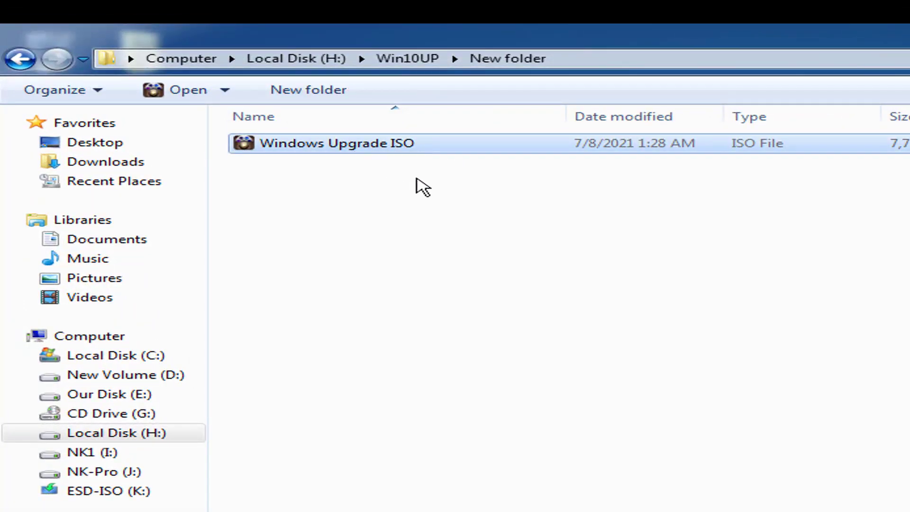
pyautogui.rightClick(560, 116)
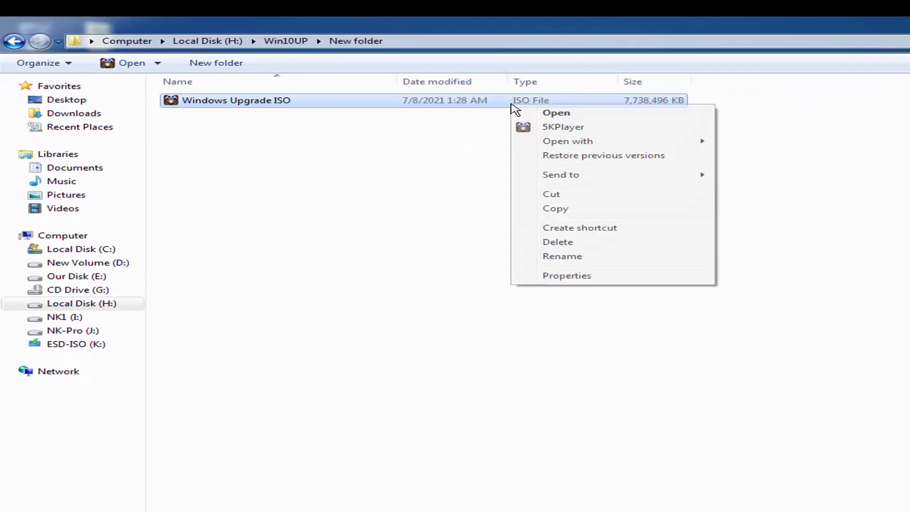
pyautogui.click(629, 313)
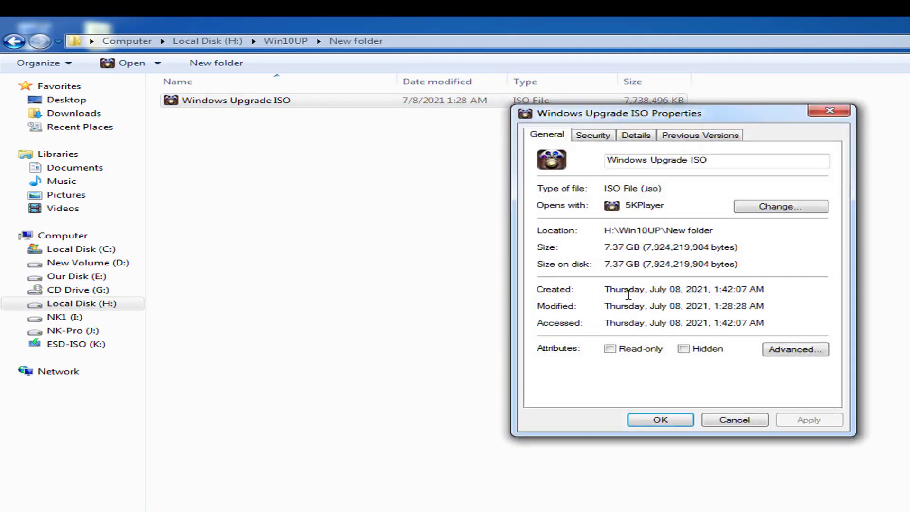
pyautogui.click(824, 117)
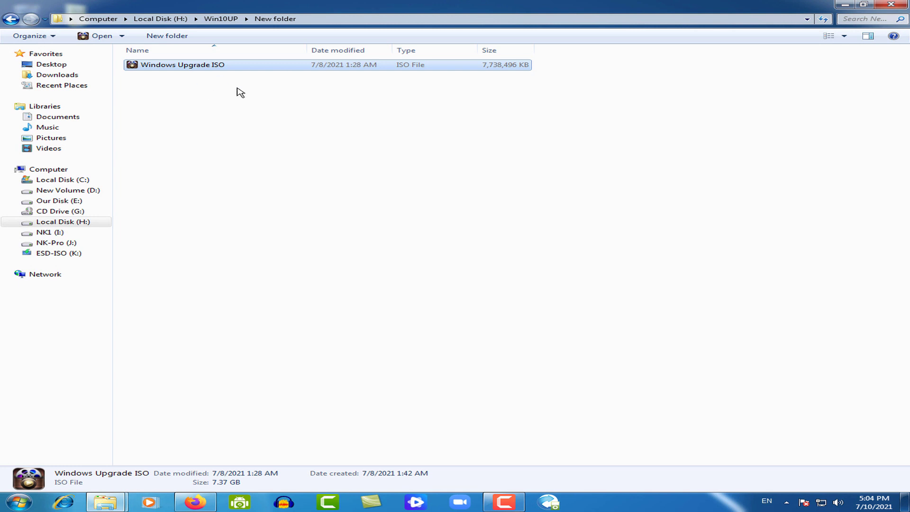
# Open another Computer window and start mounting an image on CD Drive (G:) with UltraISO
pyautogui.press('super')
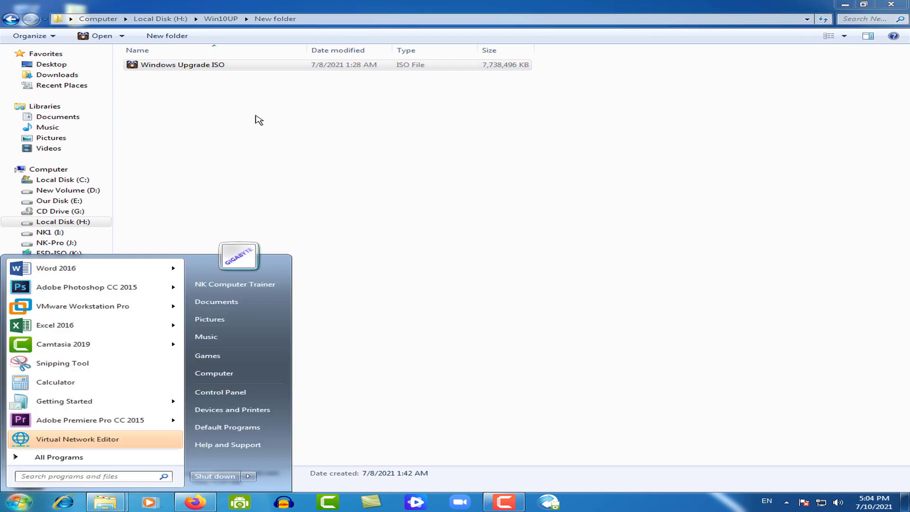
pyautogui.click(266, 136)
pyautogui.press('super+e')
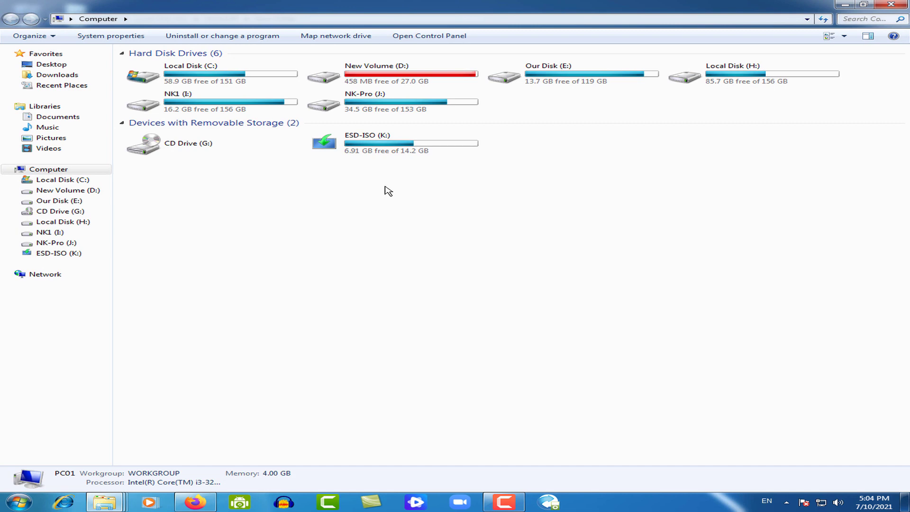
pyautogui.click(183, 147)
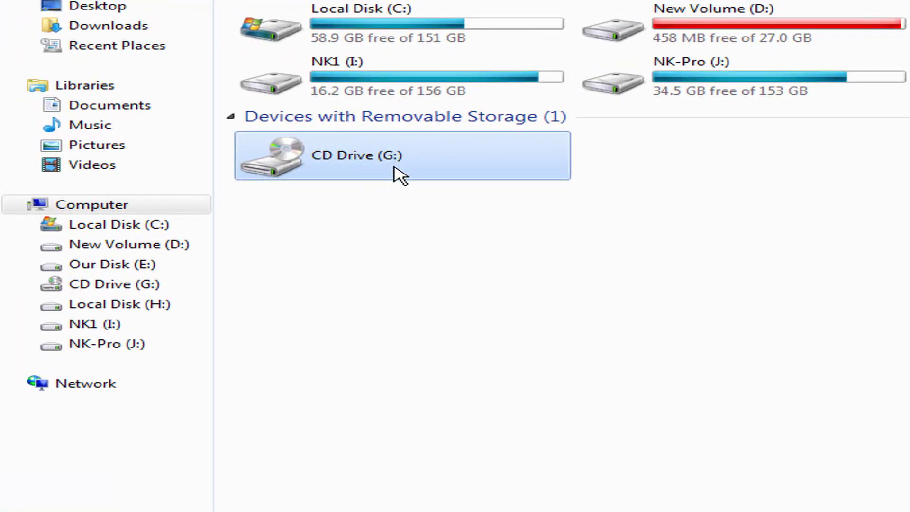
pyautogui.rightClick(368, 161)
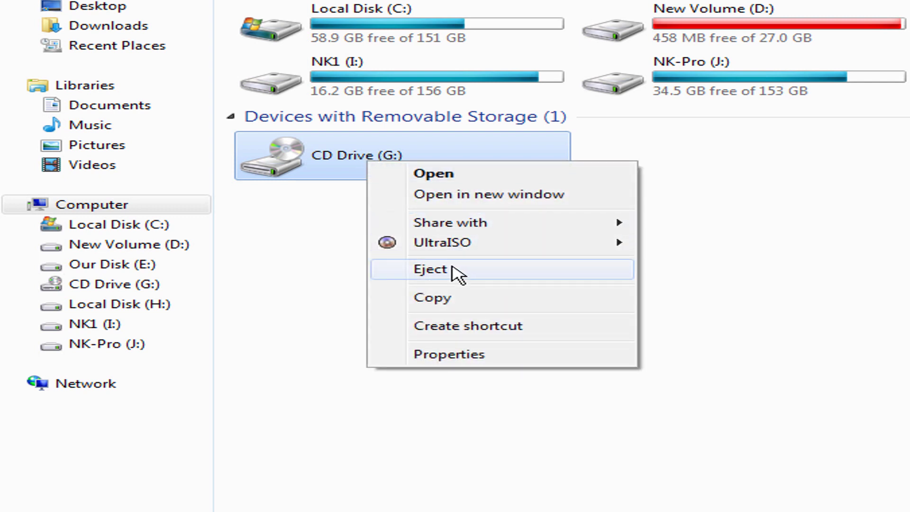
pyautogui.moveTo(439, 246)
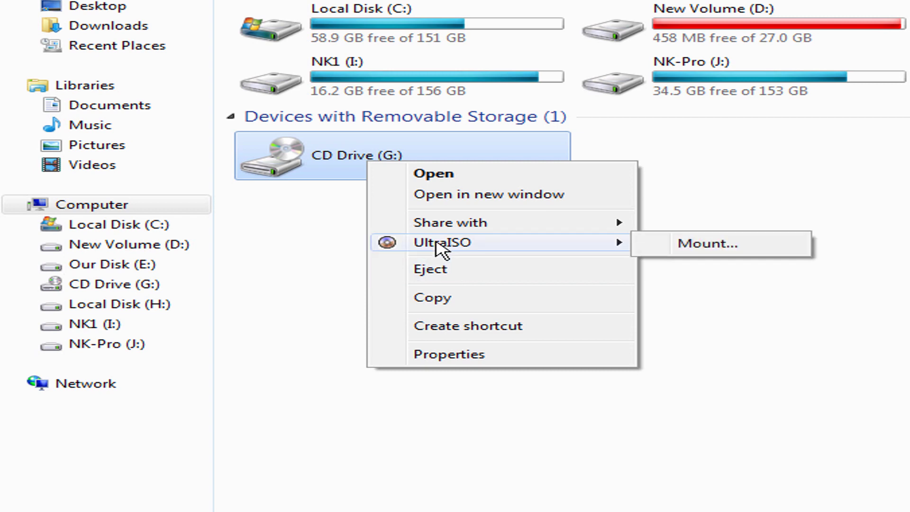
pyautogui.click(694, 243)
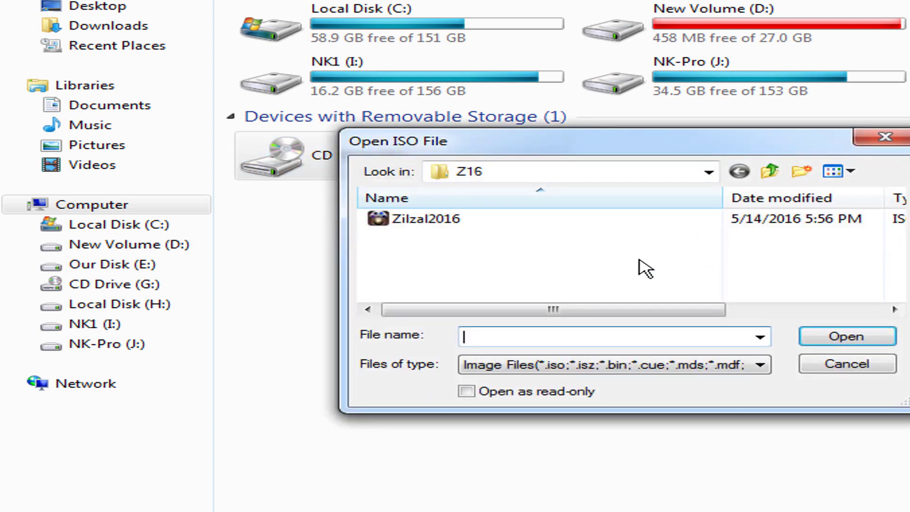
# Browse the image file picker from the Z16 folder to Local Disk (H:)
pyautogui.click(771, 171)
pyautogui.click(771, 171)
pyautogui.click(771, 172)
pyautogui.click(771, 172)
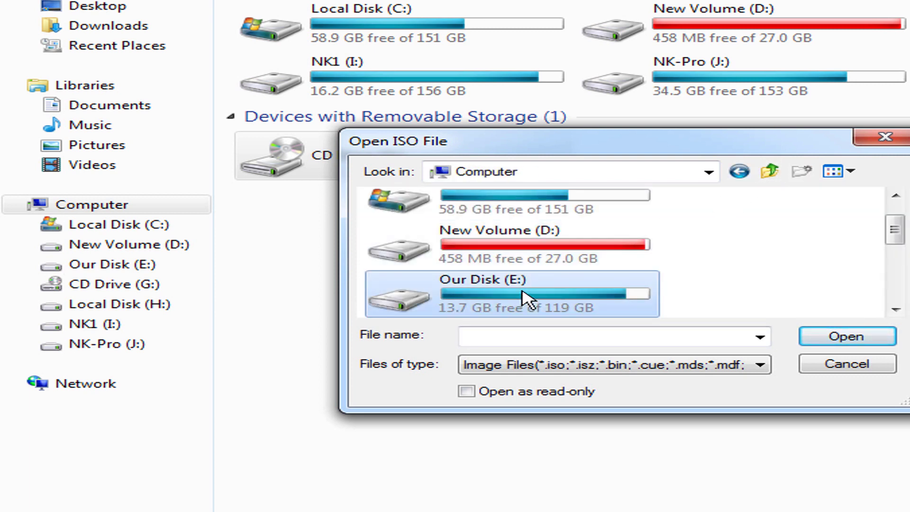
pyautogui.scroll(-5, 762, 249)
pyautogui.scroll(2, 596, 244)
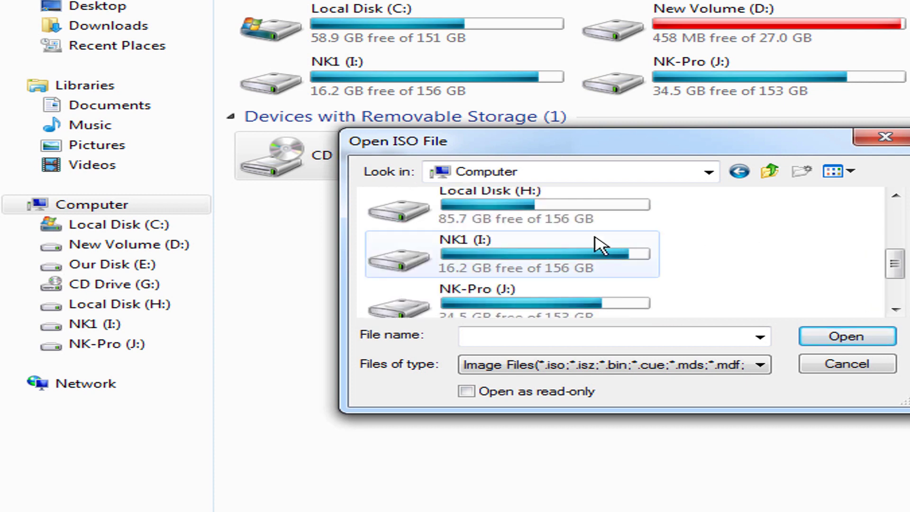
pyautogui.doubleClick(528, 209)
# Mount Windows Upgrade ISO from New folder inside Win10UP on Local Disk (H:)
pyautogui.click(499, 256)
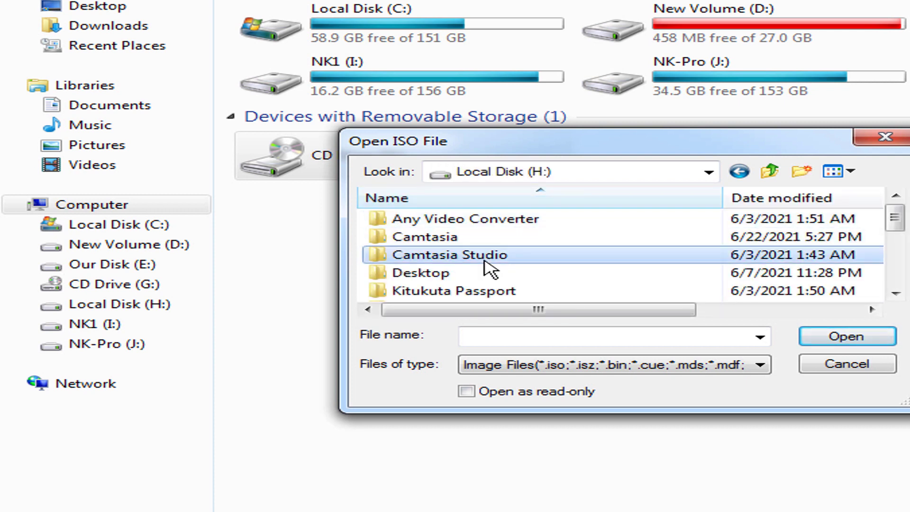
pyautogui.scroll(-1, 486, 263)
pyautogui.scroll(-1, 487, 263)
pyautogui.scroll(2, 487, 264)
pyautogui.click(435, 274)
pyautogui.scroll(-2, 436, 274)
pyautogui.click(456, 259)
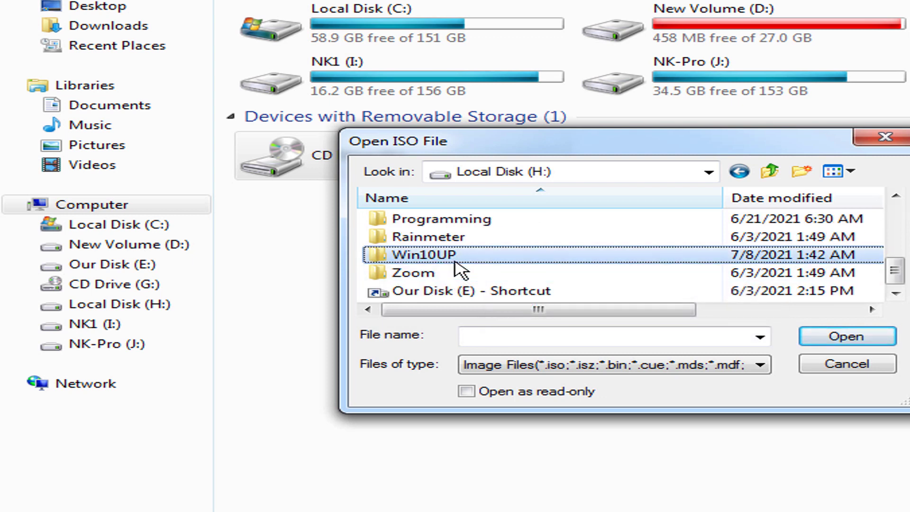
pyautogui.doubleClick(456, 260)
pyautogui.doubleClick(443, 219)
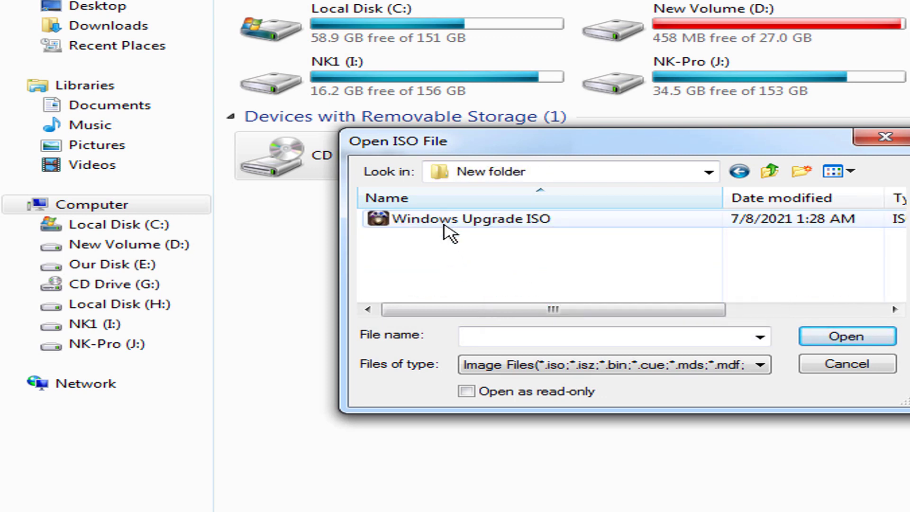
pyautogui.click(443, 221)
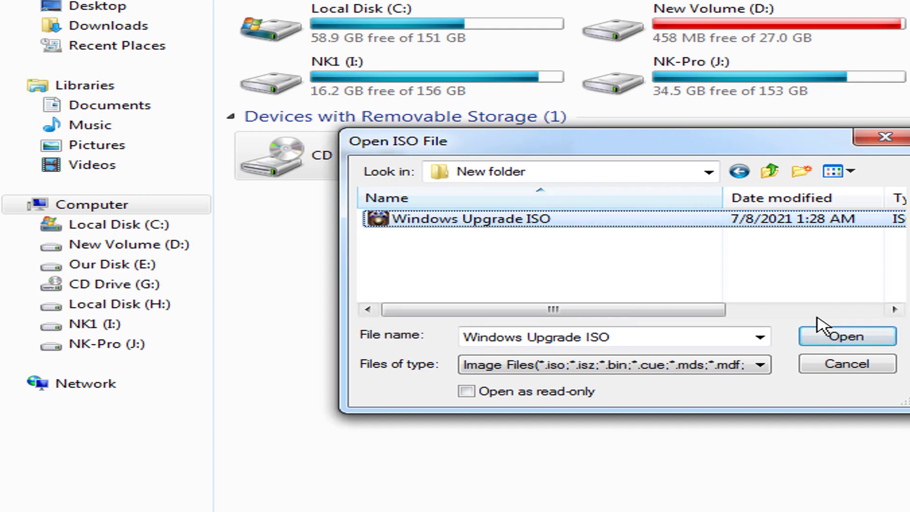
pyautogui.click(828, 337)
# Refresh the Computer window and open the mounted CD Drive (G:) to view its files
pyautogui.rightClick(681, 286)
pyautogui.click(749, 359)
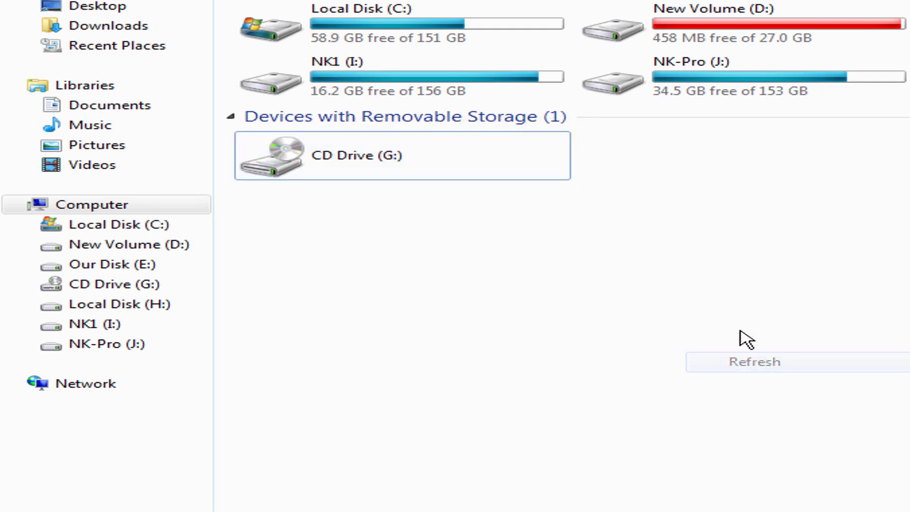
pyautogui.doubleClick(414, 171)
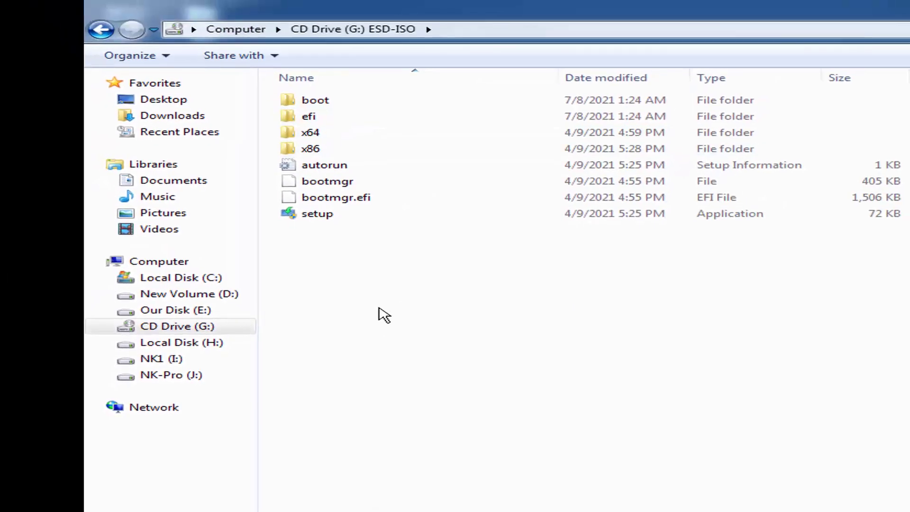
pyautogui.moveTo(379, 314); pyautogui.dragTo(304, 63)
pyautogui.click(428, 299)
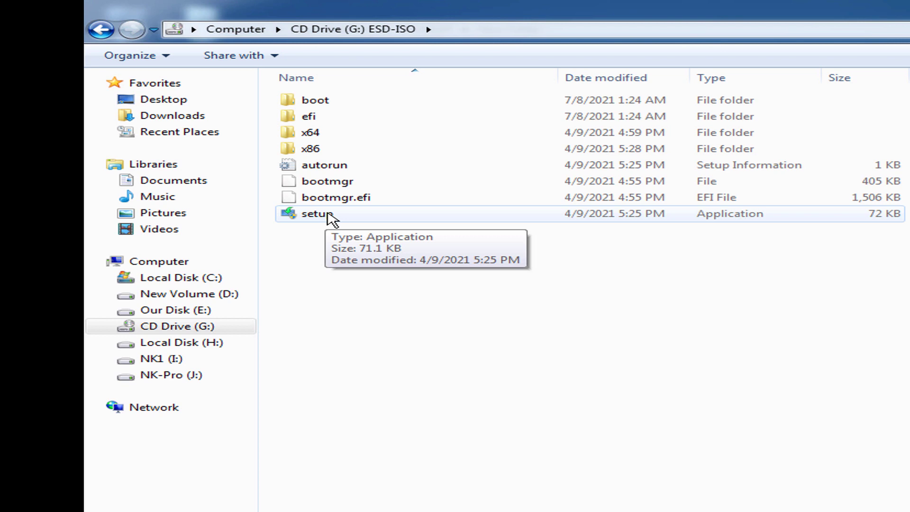
# Run setup from the mounted CD Drive (G:) to start the Windows 10 upgrade
pyautogui.click(331, 219)
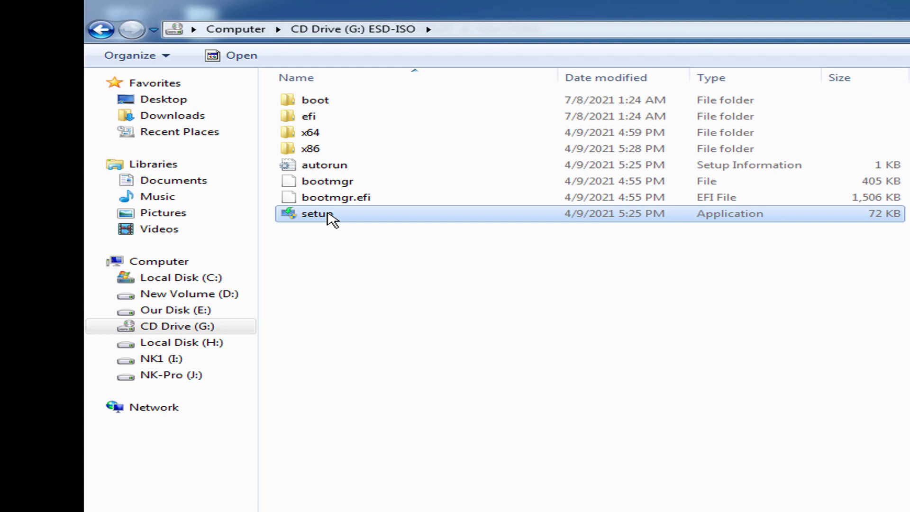
pyautogui.doubleClick(332, 219)
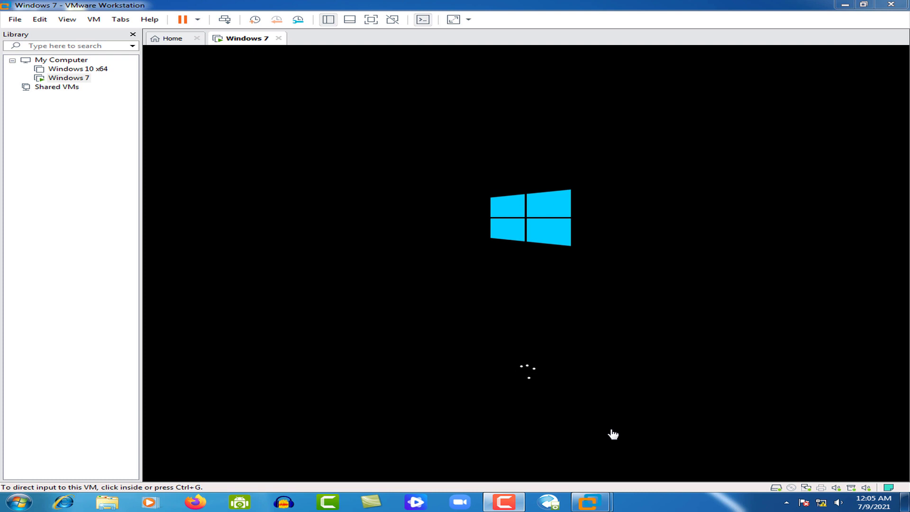
pyautogui.click(612, 434)
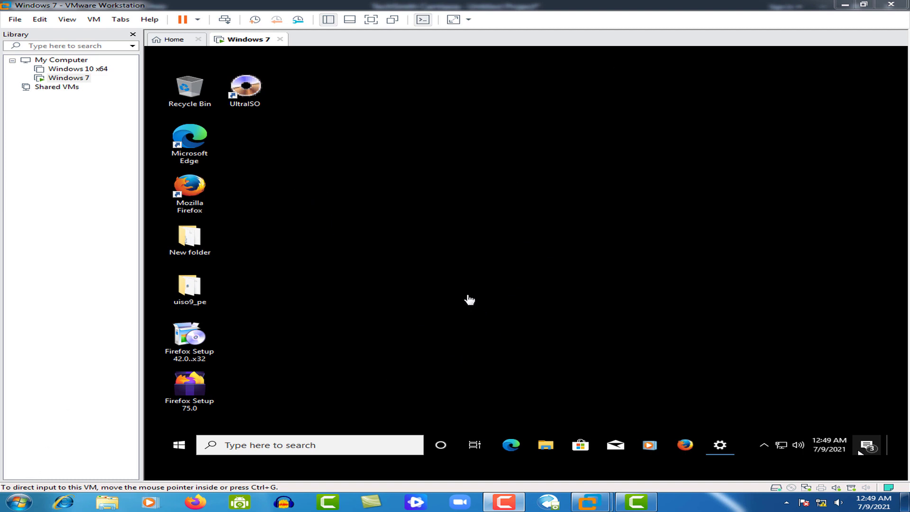
# Show the upgraded virtual machine in full screen and check the contents of New folder on its desktop
pyautogui.click(370, 21)
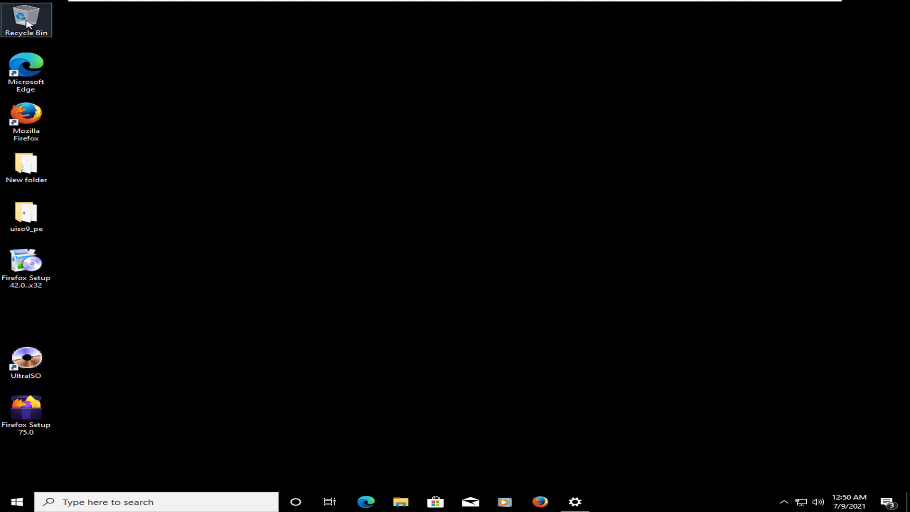
pyautogui.click(28, 120)
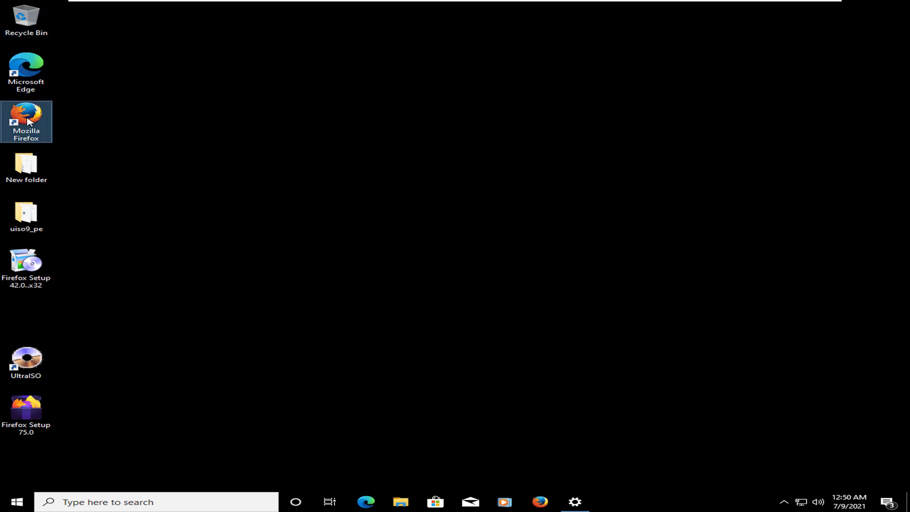
pyautogui.click(28, 175)
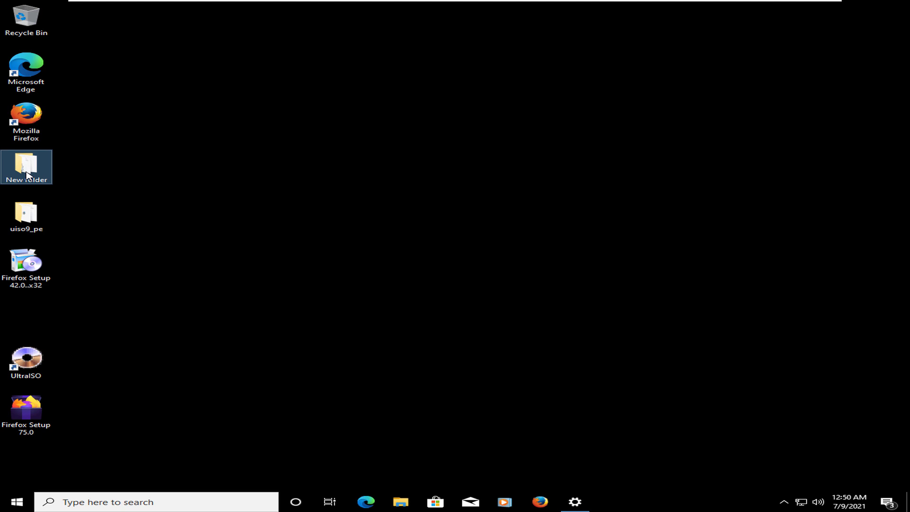
pyautogui.doubleClick(27, 175)
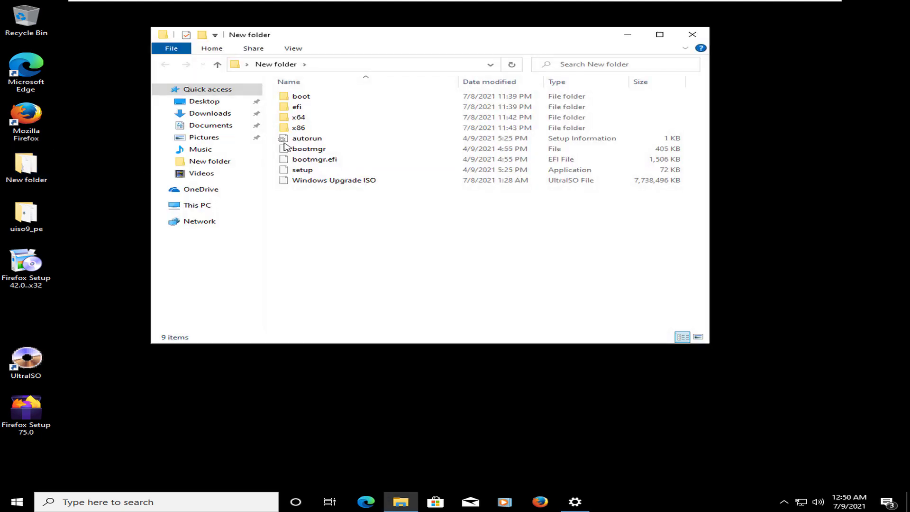
pyautogui.click(694, 38)
pyautogui.click(57, 225)
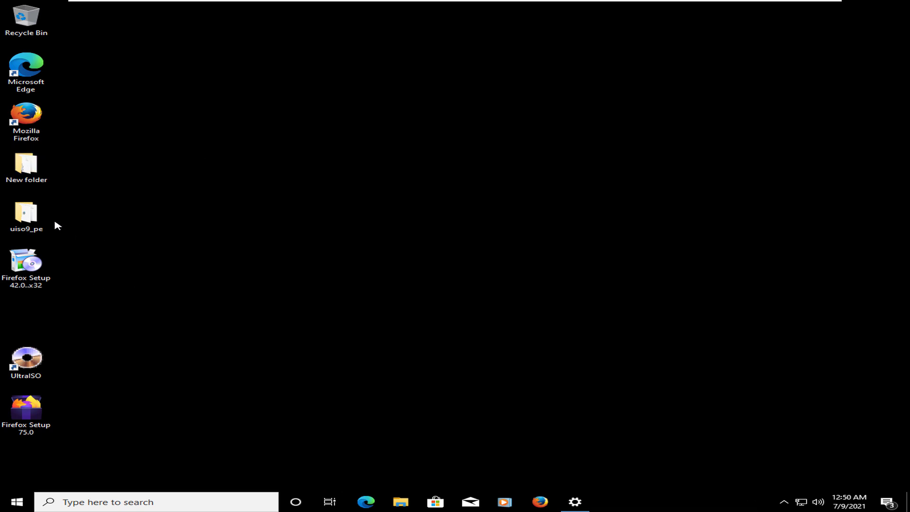
pyautogui.click(33, 277)
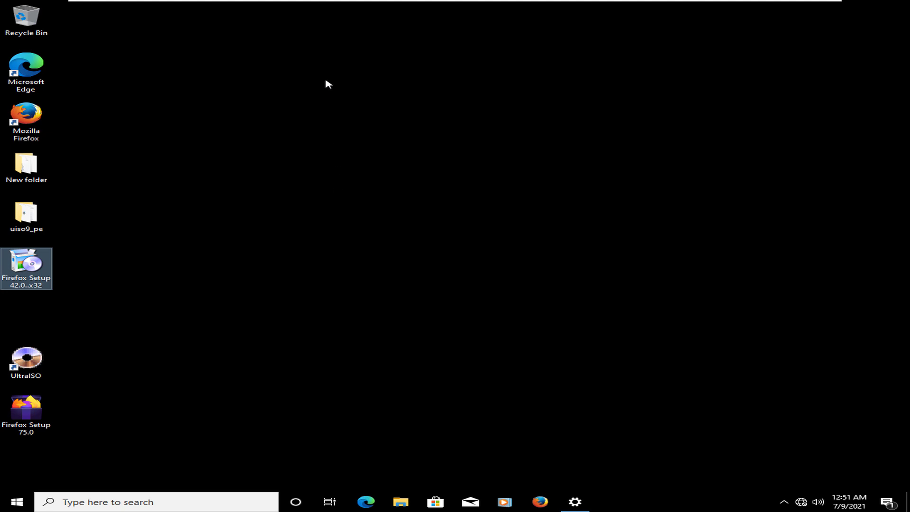
# Refresh the Windows 10 desktop and open its personalization settings
pyautogui.rightClick(323, 61)
pyautogui.click(351, 90)
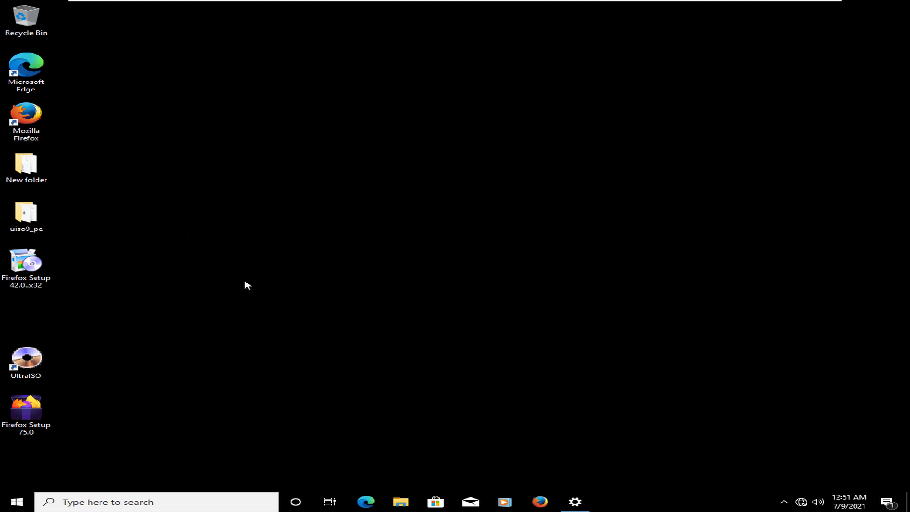
pyautogui.rightClick(355, 117)
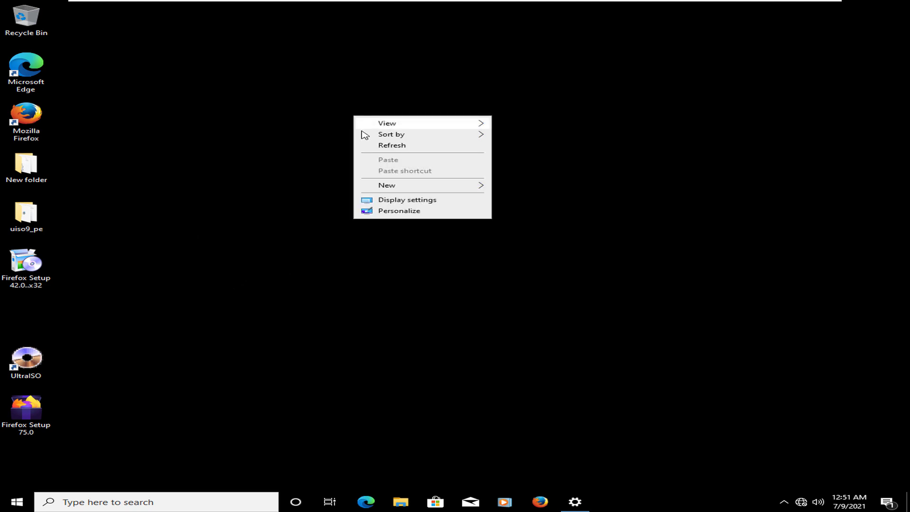
pyautogui.click(391, 212)
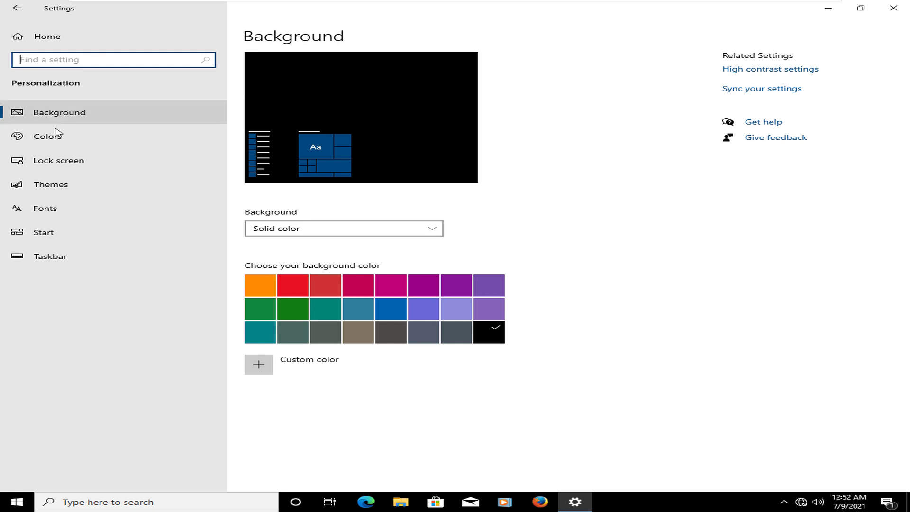
# Try a Slideshow desktop background, and replace it with the Picture option using the beach rocks image
pyautogui.click(435, 231)
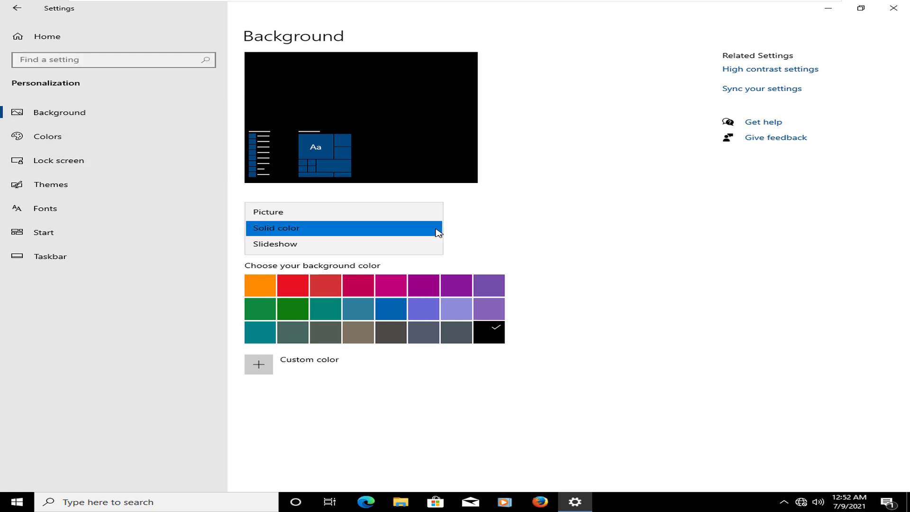
pyautogui.click(281, 244)
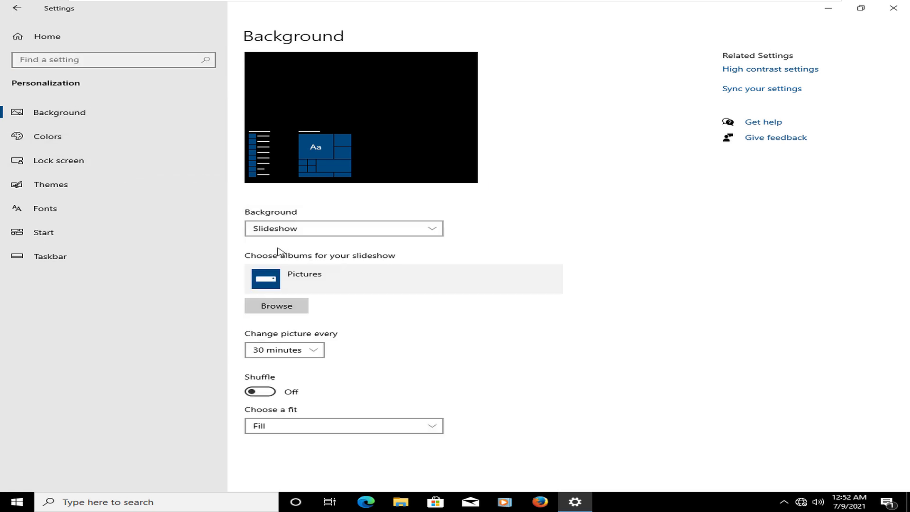
pyautogui.click(429, 228)
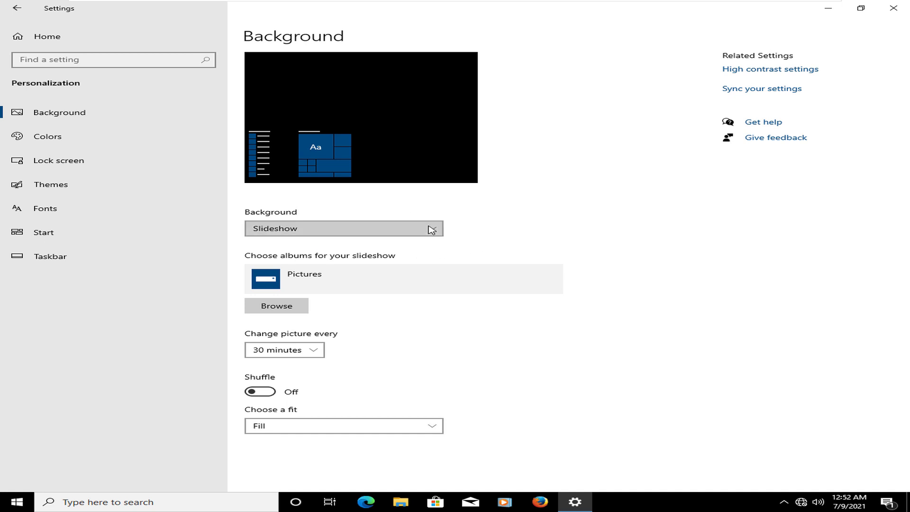
pyautogui.click(431, 230)
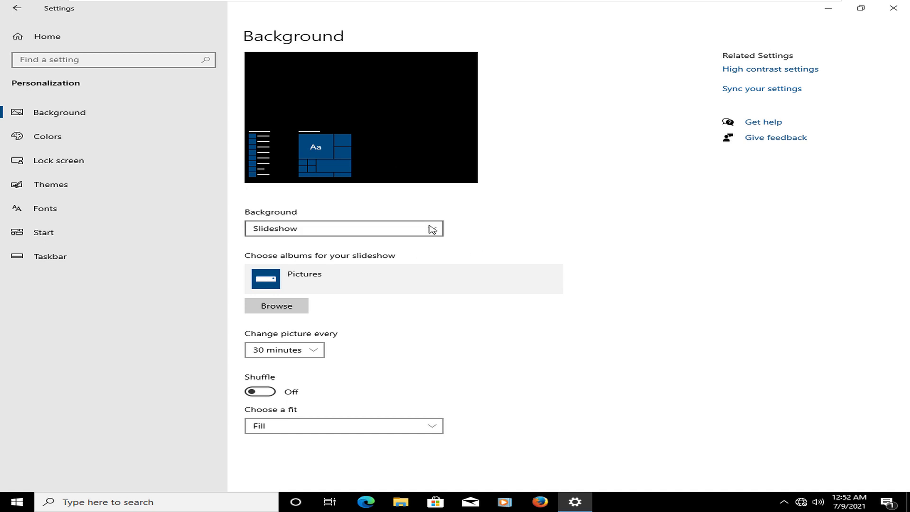
pyautogui.click(432, 229)
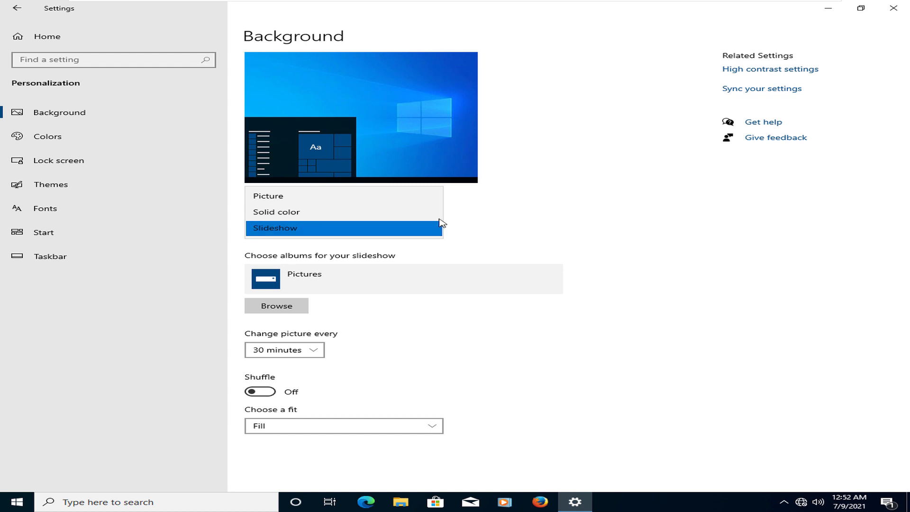
pyautogui.click(428, 228)
pyautogui.click(429, 230)
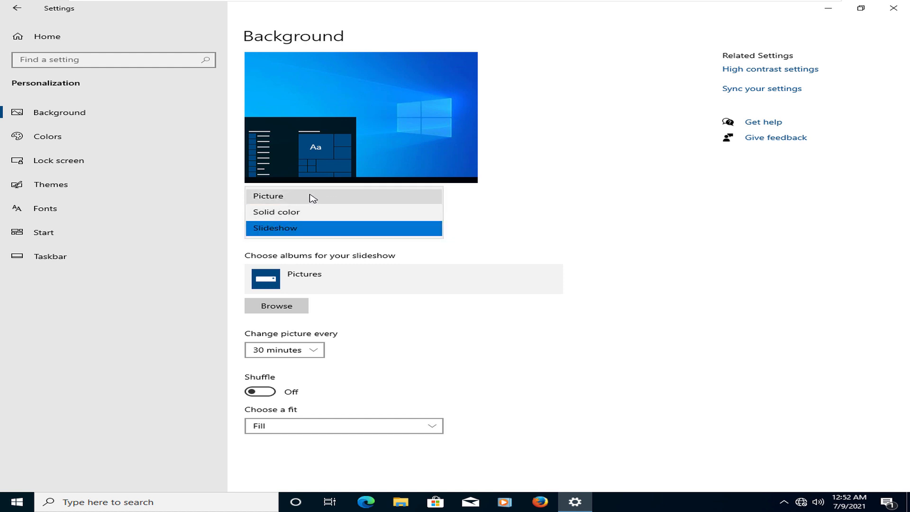
pyautogui.click(313, 198)
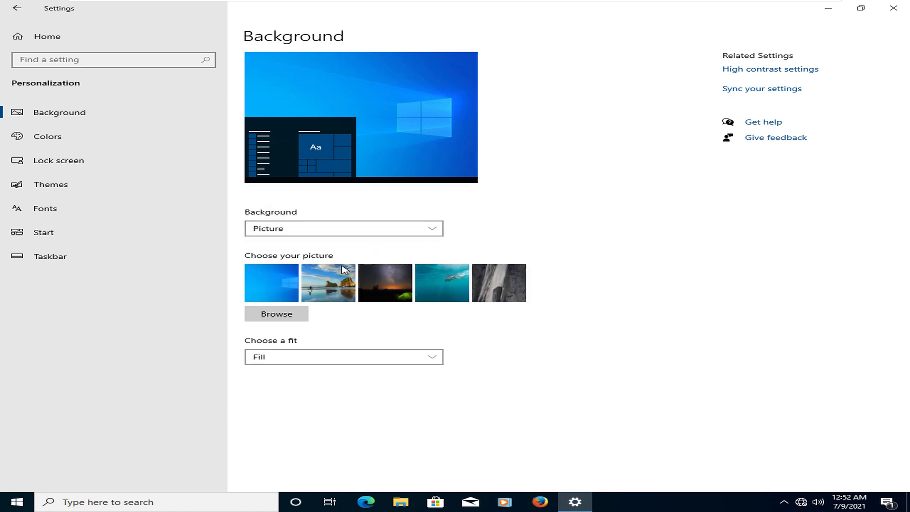
pyautogui.click(313, 284)
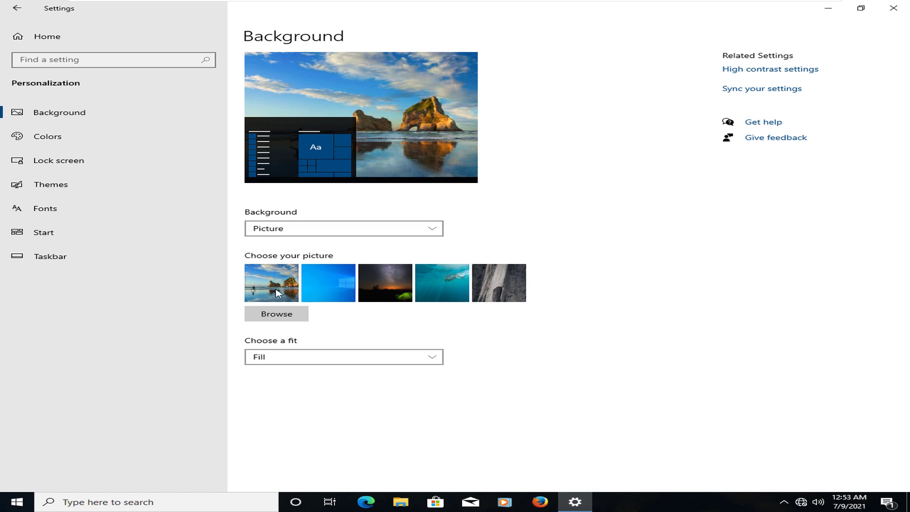
# Change the desktop background type to Slideshow and back to Solid color
pyautogui.click(430, 232)
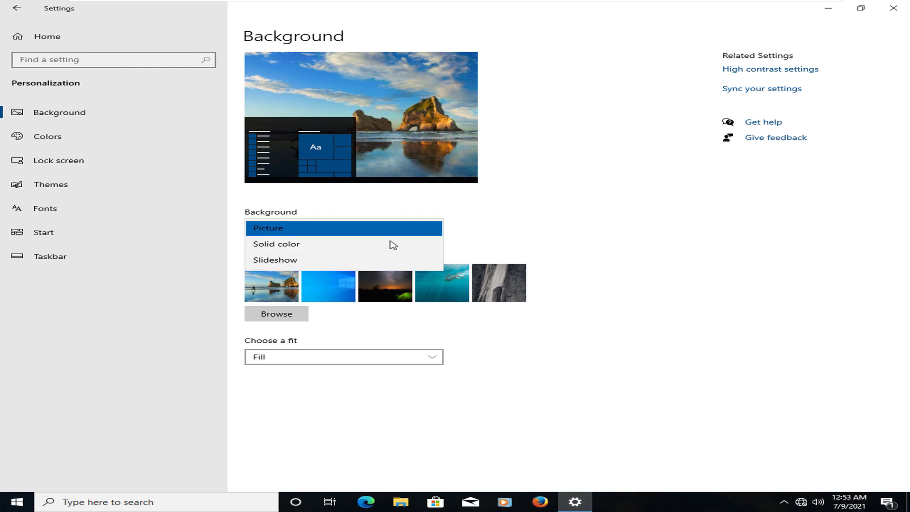
pyautogui.click(365, 260)
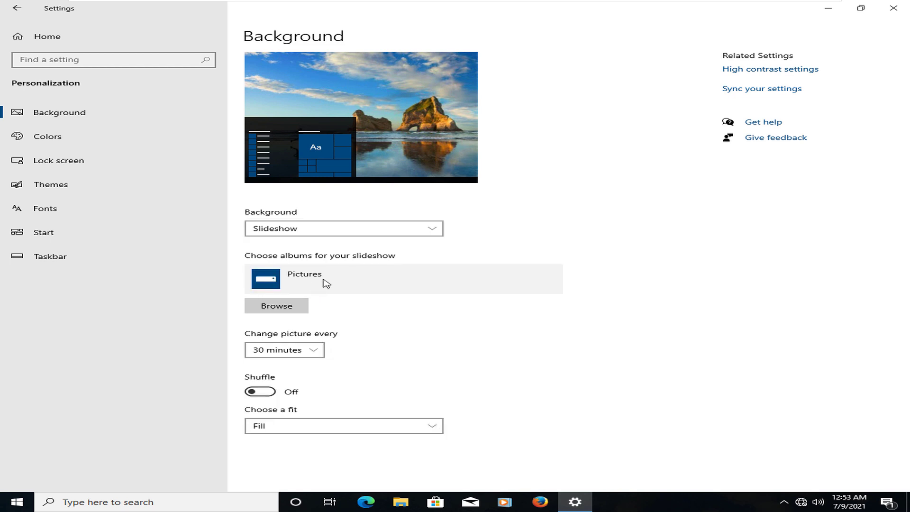
pyautogui.click(429, 230)
pyautogui.click(261, 217)
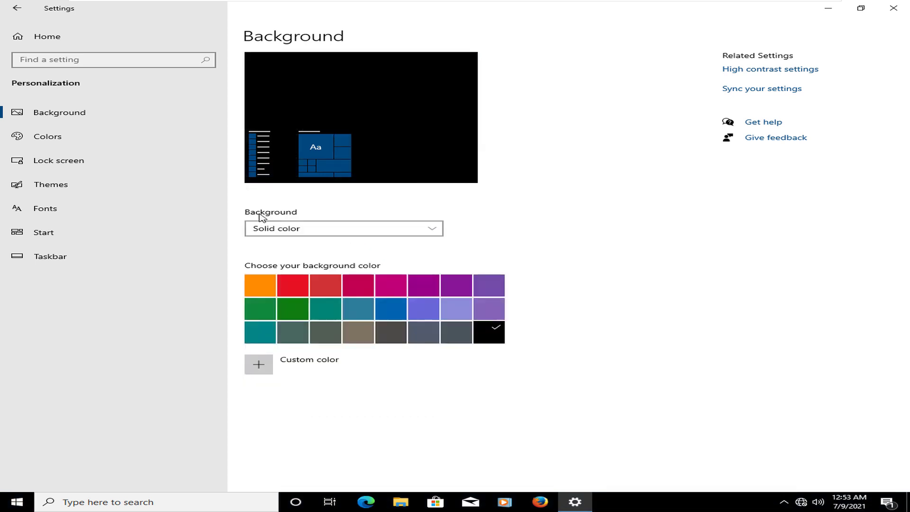
# Try Gold as the solid background color, restore the Settings window to a smaller size, and choose the steel blue color instead
pyautogui.click(265, 287)
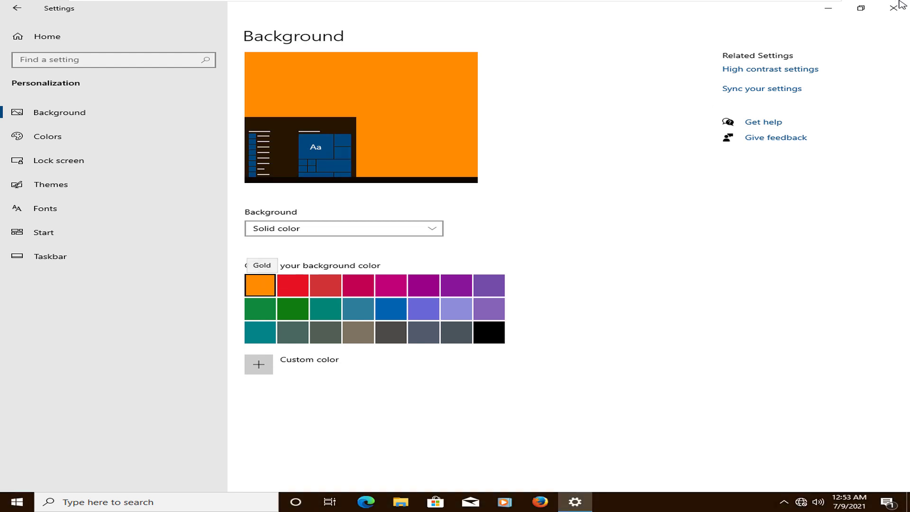
pyautogui.click(861, 8)
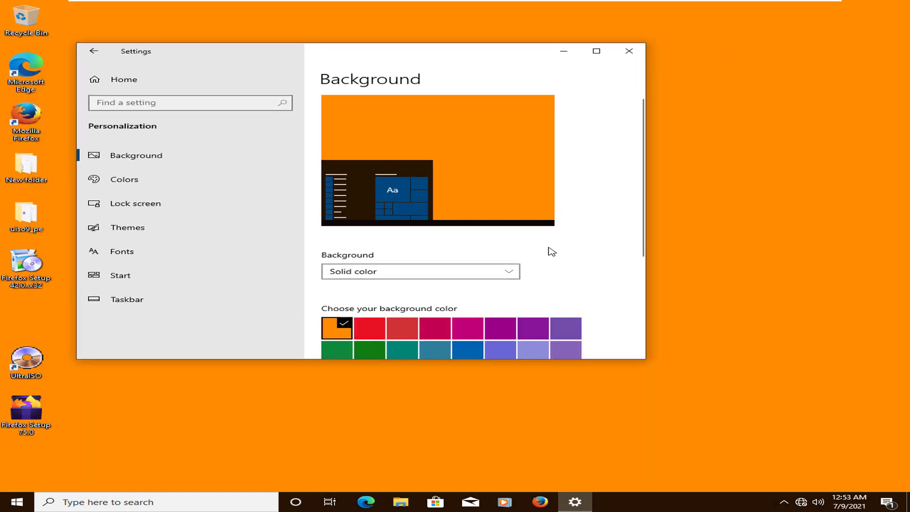
pyautogui.click(436, 348)
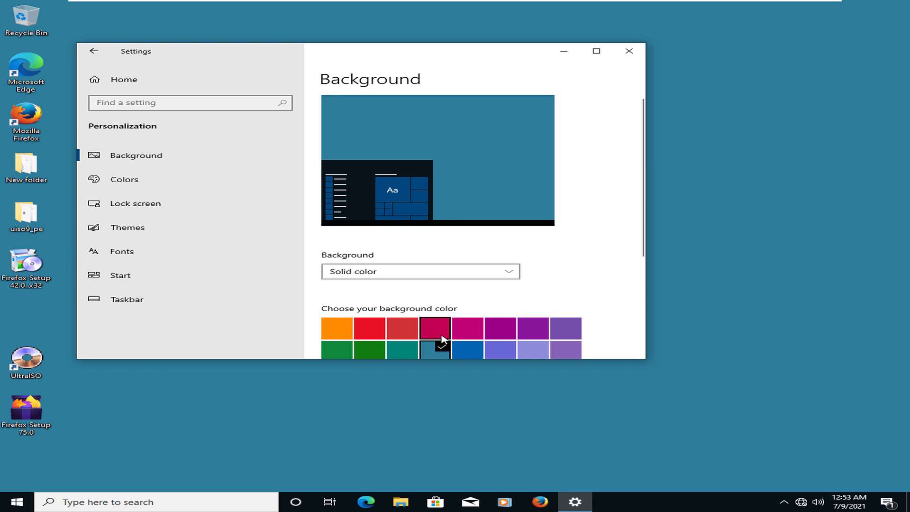
# Change the desktop background type to Picture and choose the blue Windows logo image
pyautogui.click(507, 274)
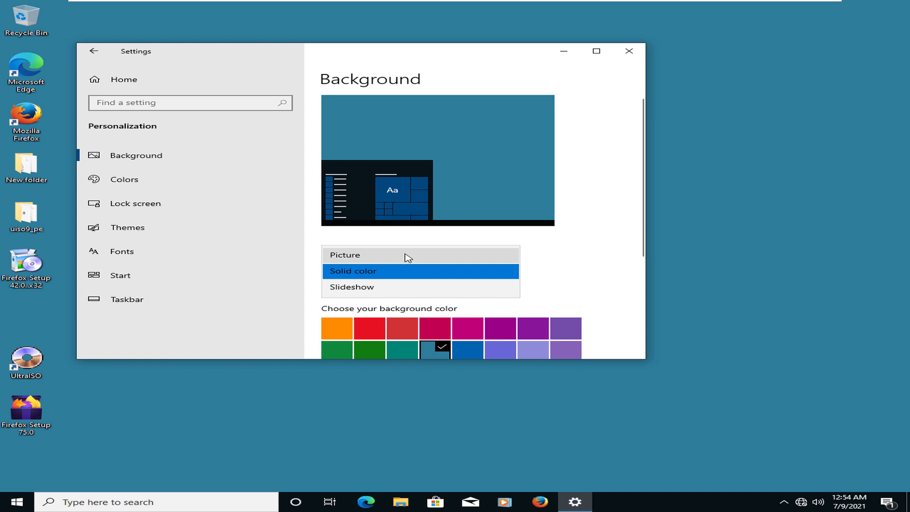
pyautogui.click(386, 256)
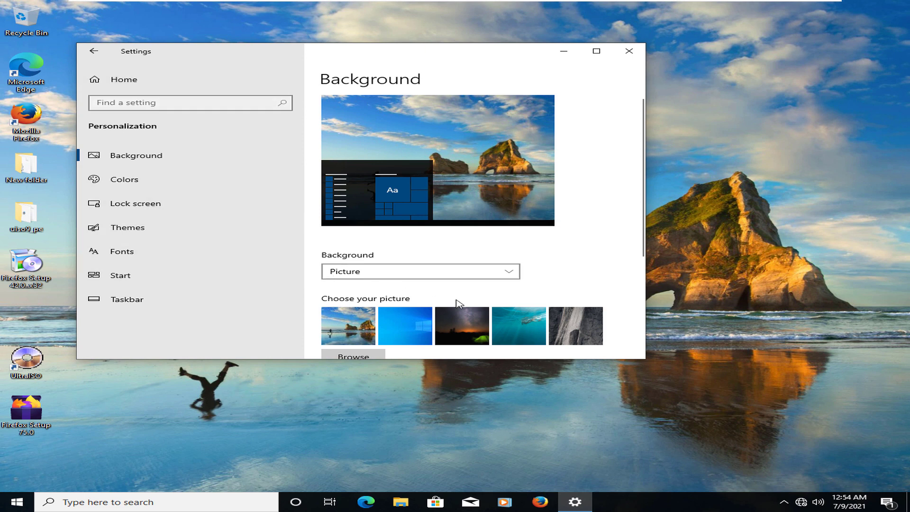
pyautogui.click(411, 324)
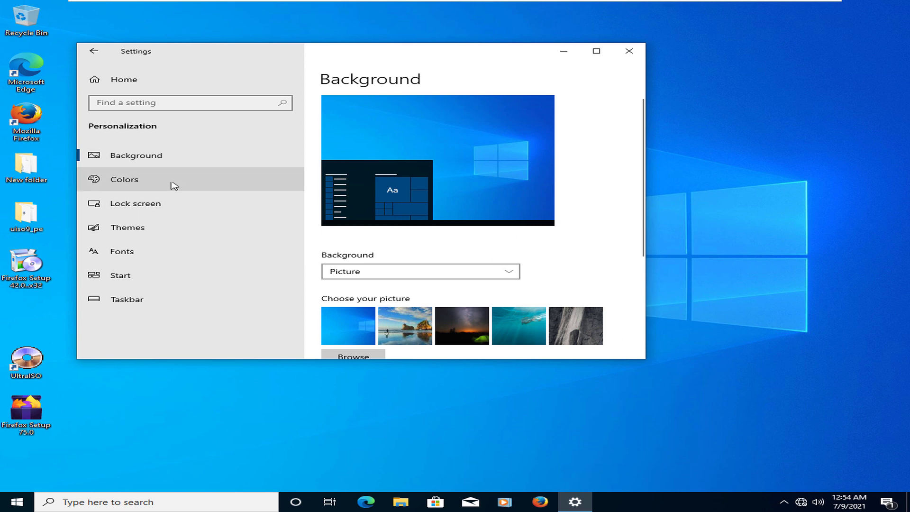
# View the Colors settings, and set the lock screen background to Picture with the blue ice cave image
pyautogui.click(128, 184)
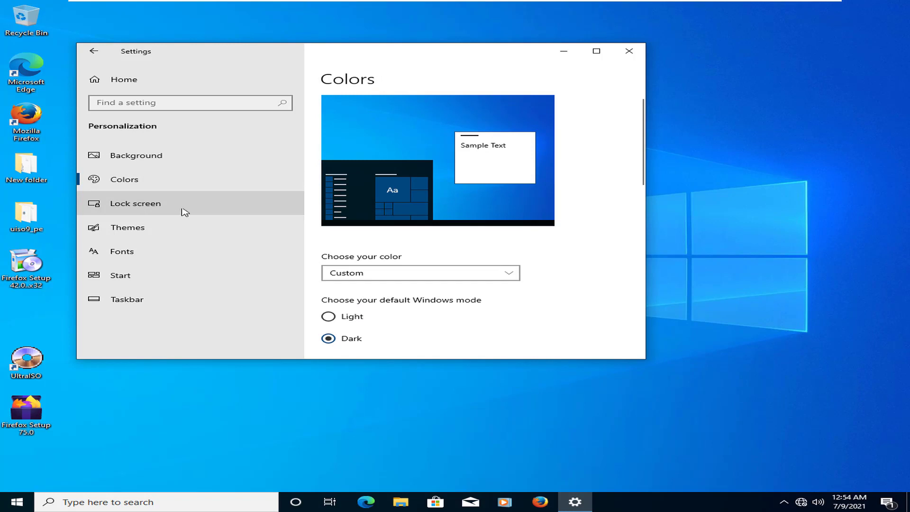
pyautogui.click(155, 209)
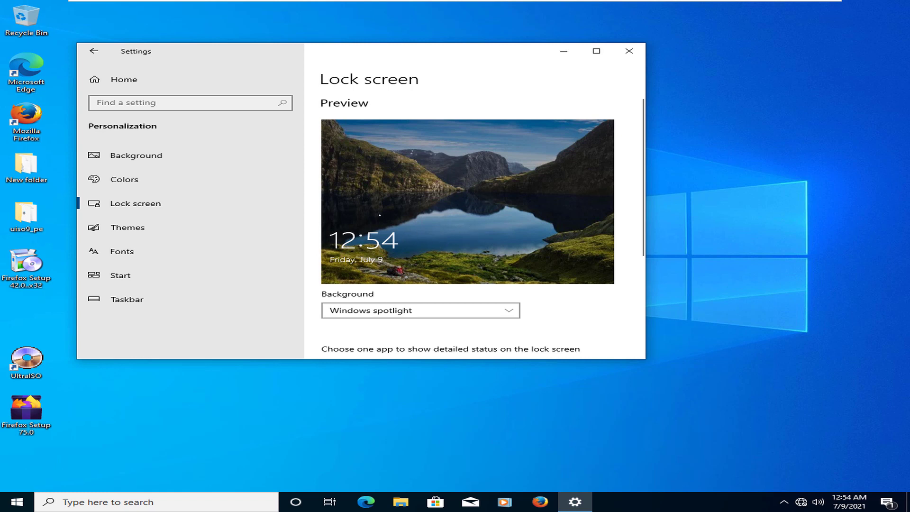
pyautogui.click(512, 311)
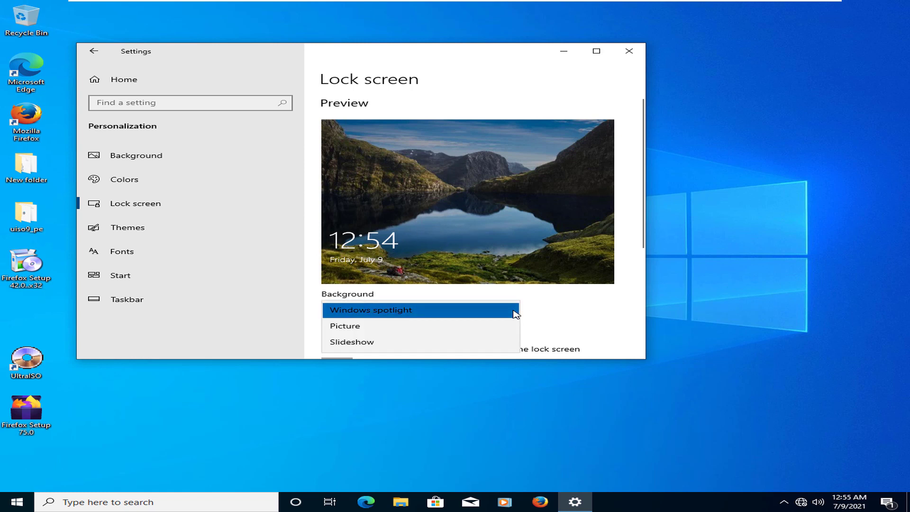
pyautogui.click(382, 326)
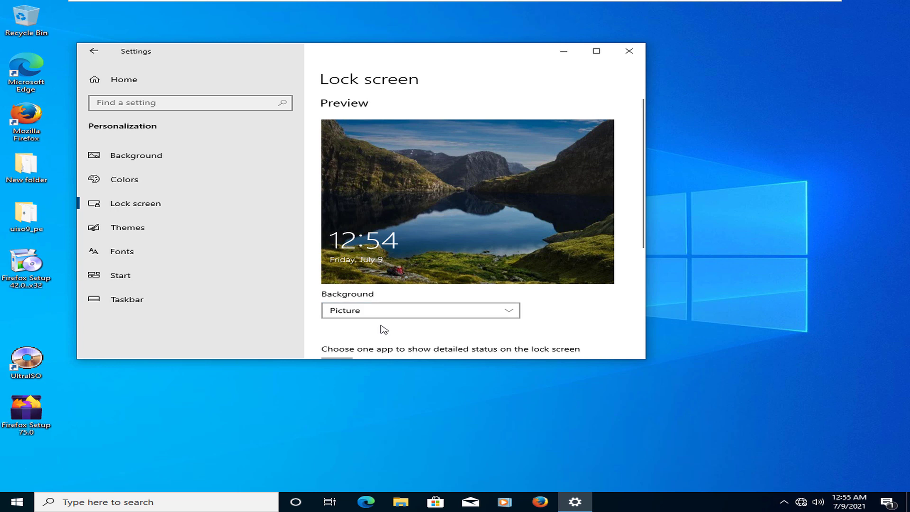
pyautogui.scroll(-5, 470, 335)
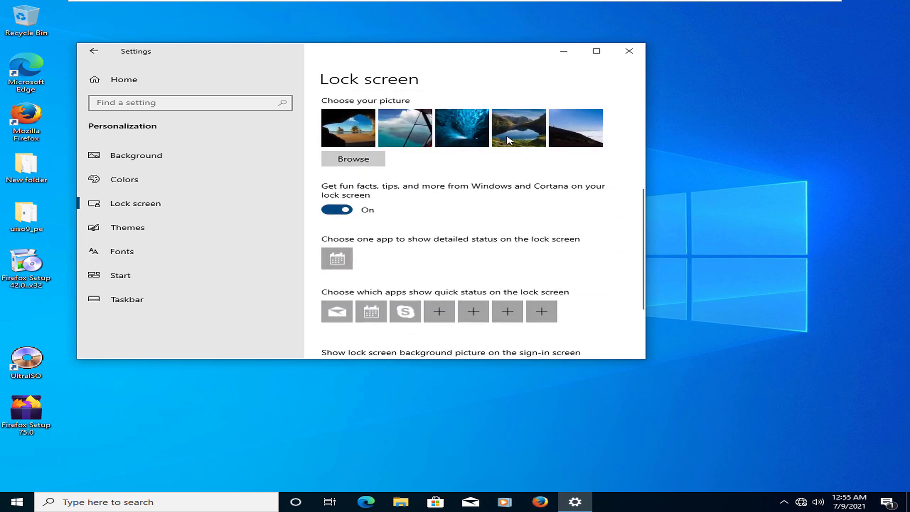
pyautogui.click(468, 133)
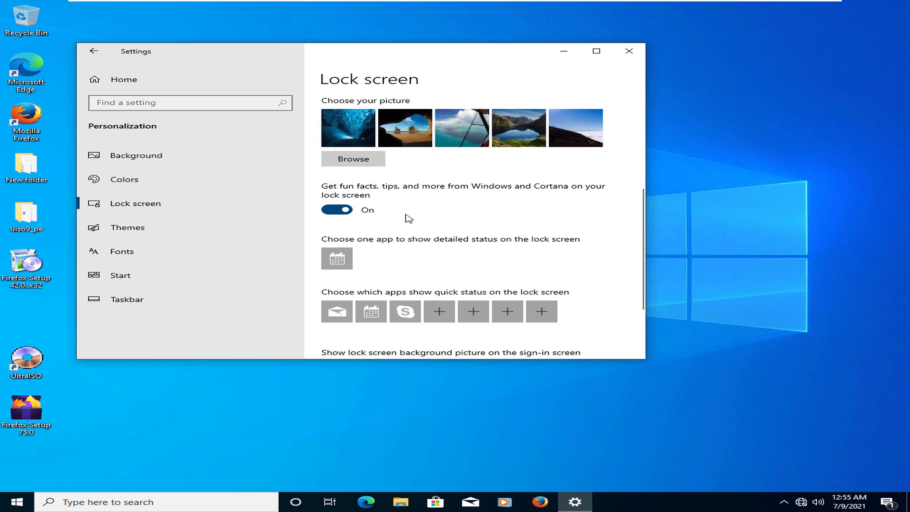
# Look through the Themes, Fonts, Start and Taskbar personalization settings, and close the Settings window
pyautogui.click(157, 235)
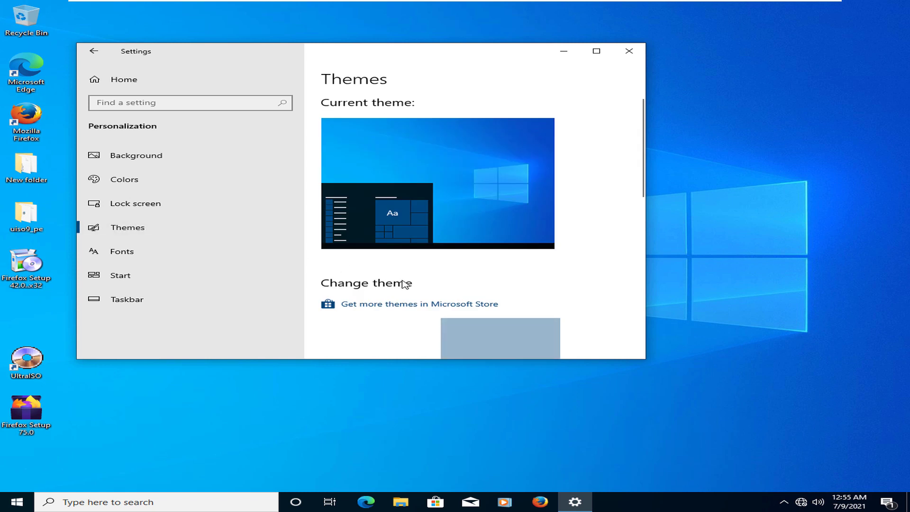
pyautogui.scroll(-5, 406, 283)
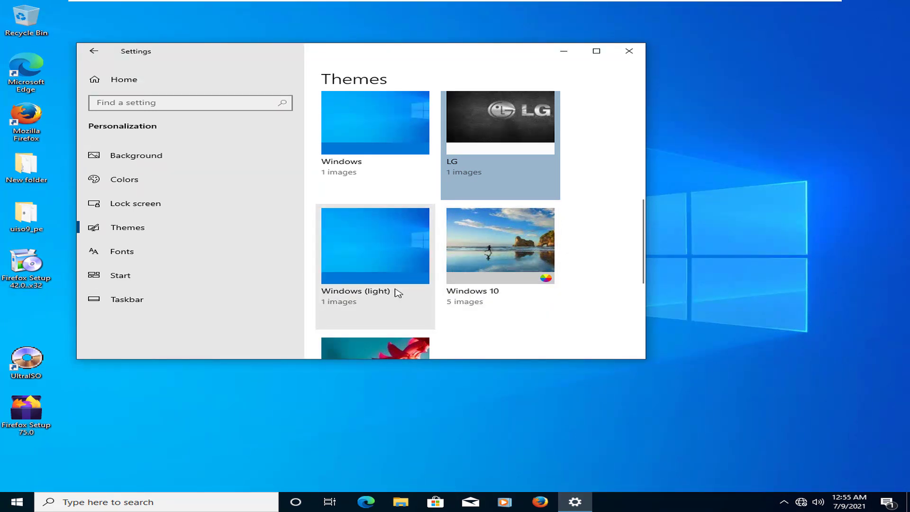
pyautogui.scroll(-5, 400, 289)
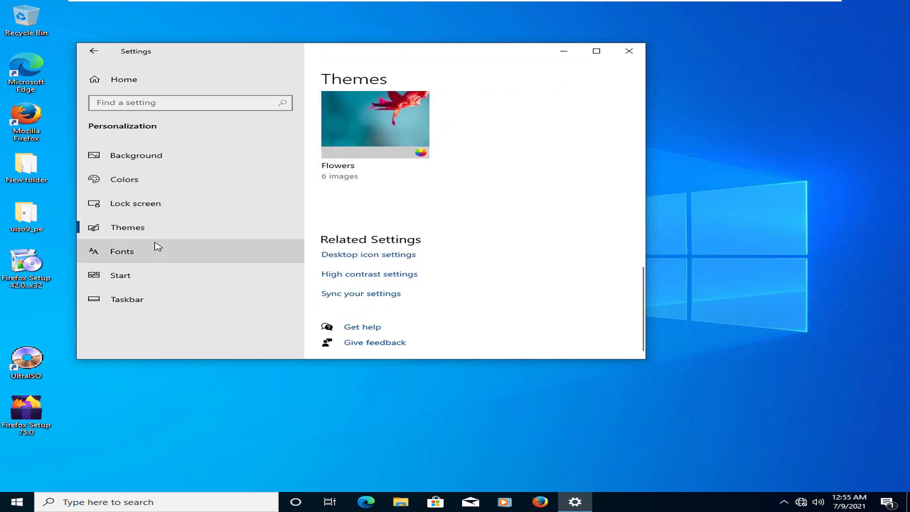
pyautogui.click(155, 260)
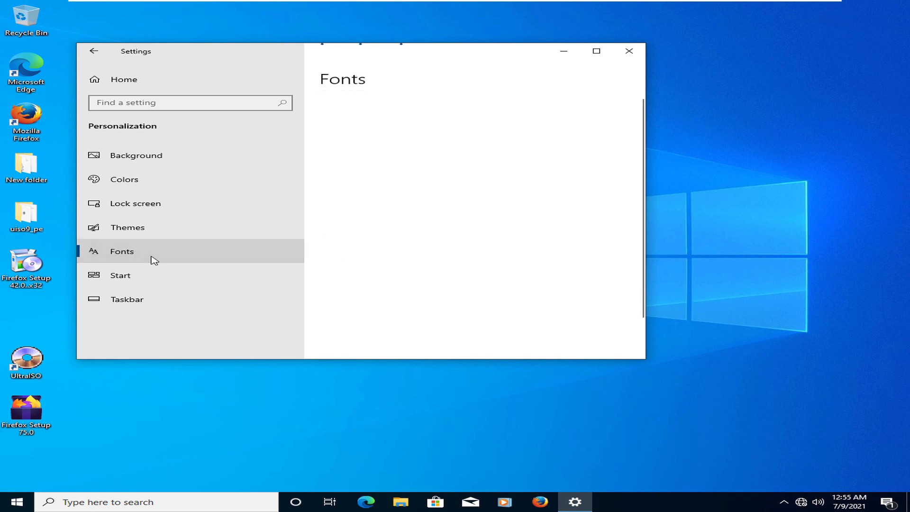
pyautogui.click(182, 280)
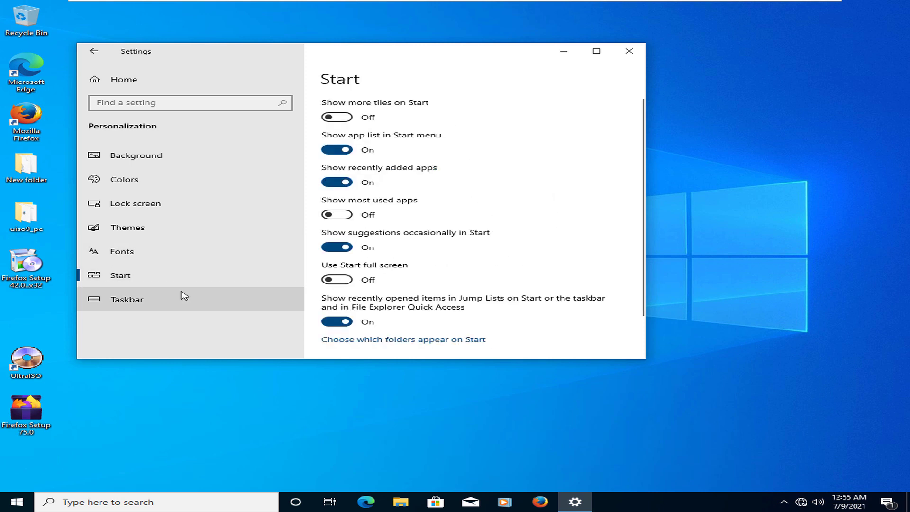
pyautogui.click(163, 308)
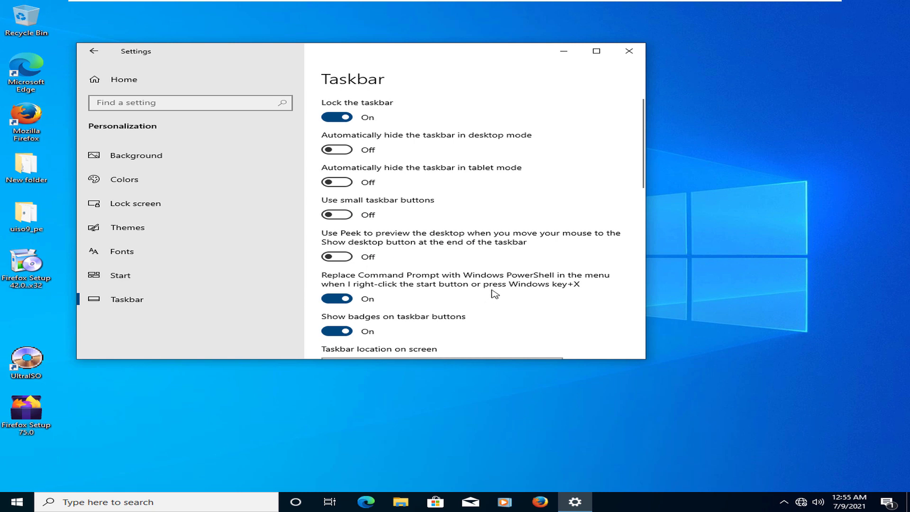
pyautogui.click(629, 52)
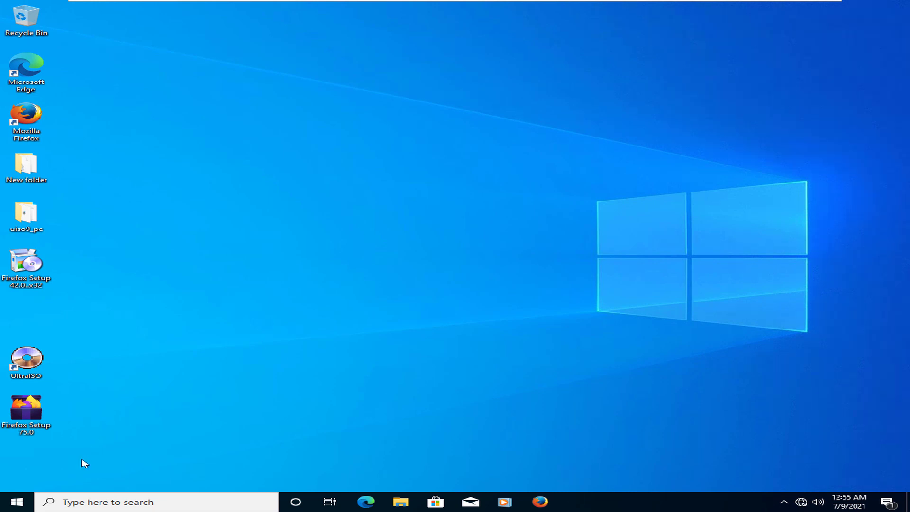
# Open the PC's About page and examine the system type and installed RAM in the device specifications
pyautogui.click(20, 504)
pyautogui.click(18, 457)
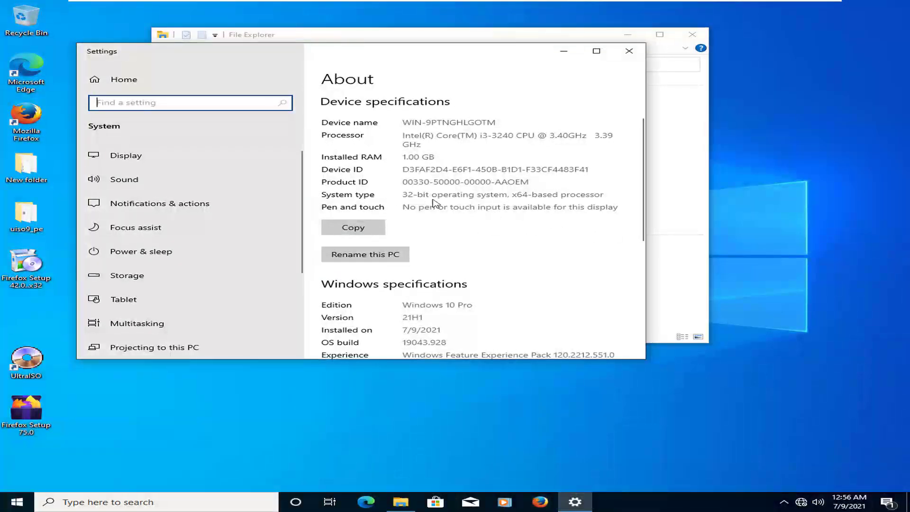
pyautogui.click(410, 195)
pyautogui.doubleClick(410, 195)
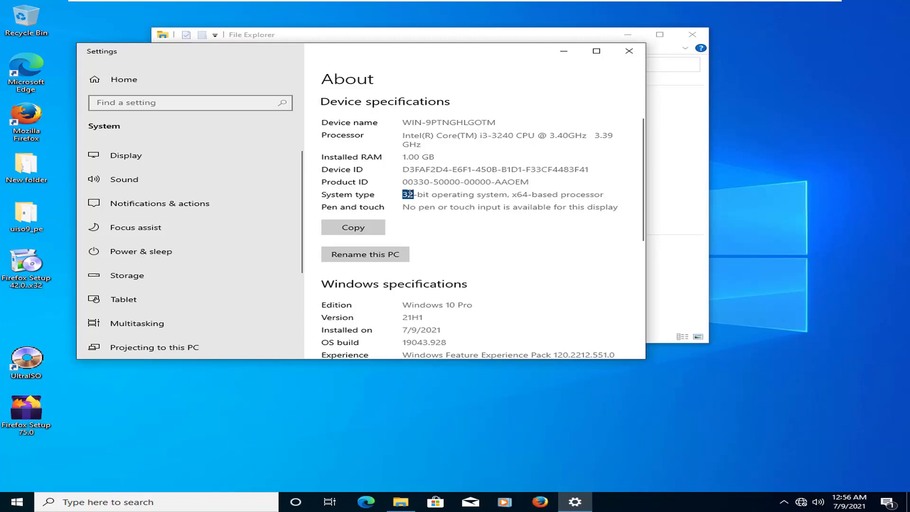
pyautogui.click(406, 158)
pyautogui.doubleClick(408, 195)
# Try to open Advanced system settings from the related settings, and look through the System settings categories
pyautogui.scroll(-5, 416, 254)
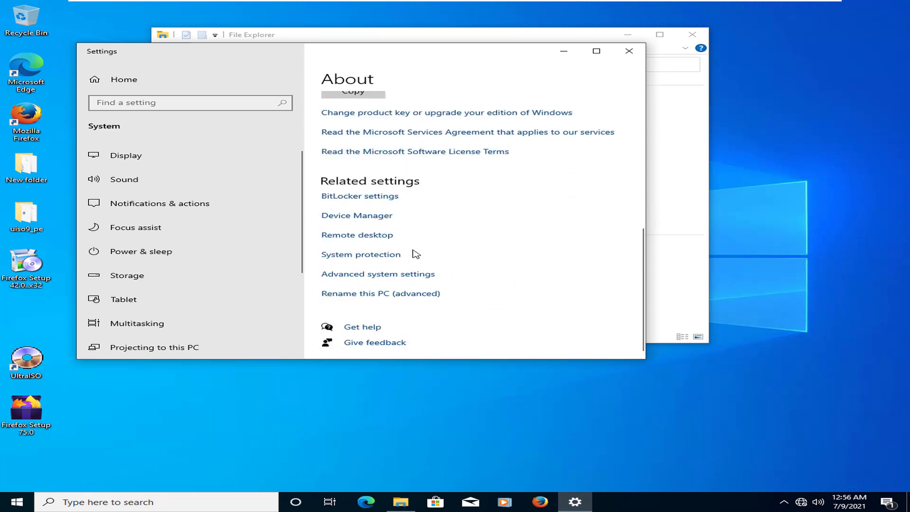
pyautogui.click(405, 274)
pyautogui.scroll(-3, 245, 278)
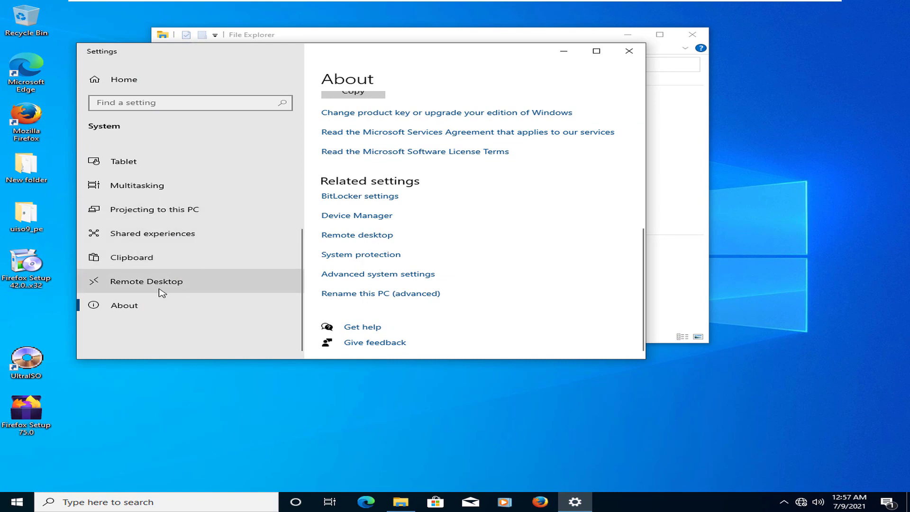
pyautogui.scroll(3, 194, 260)
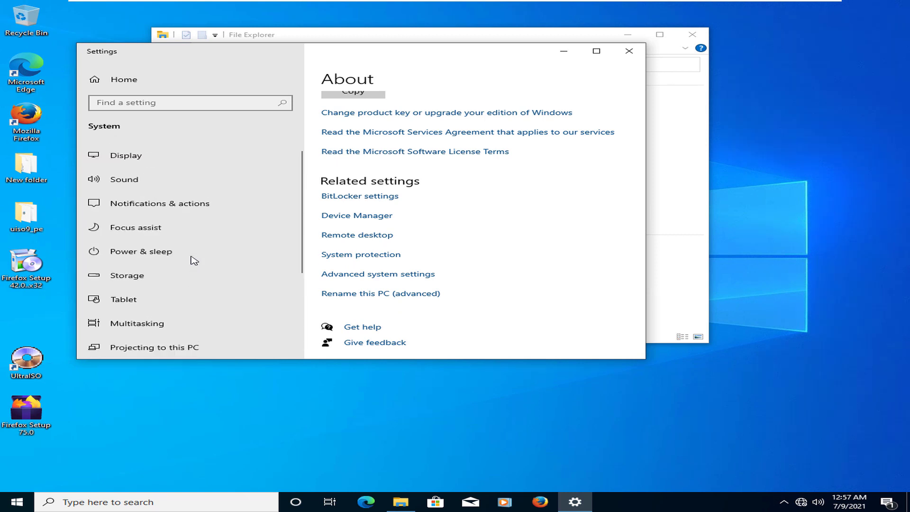